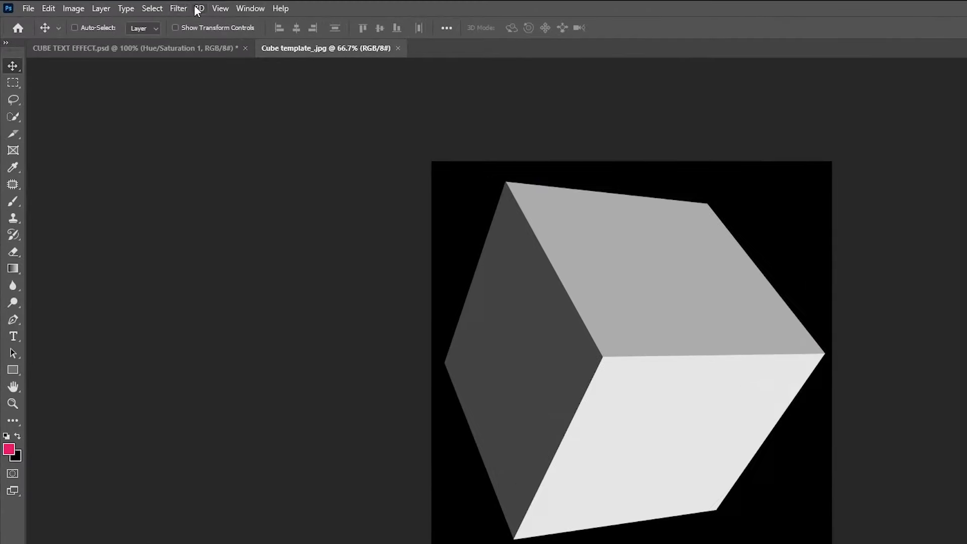
# In Vanishing Point, define a perspective plane on the cube's top face.
pyautogui.click(138, 5)
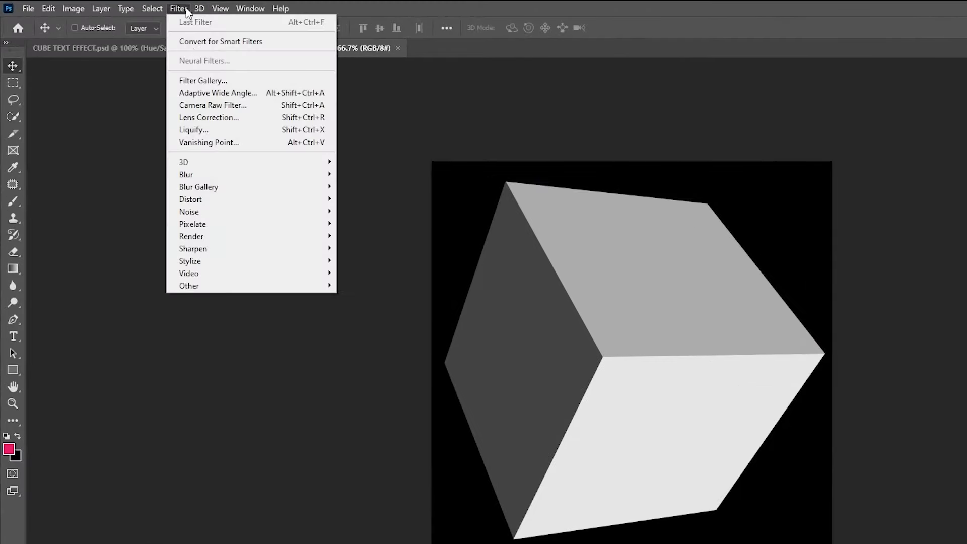
pyautogui.click(209, 142)
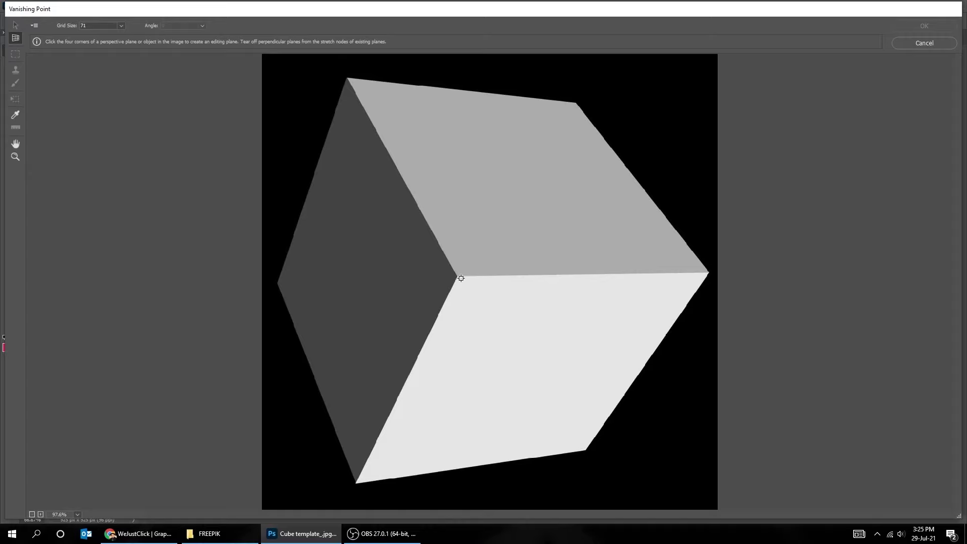
pyautogui.click(458, 277)
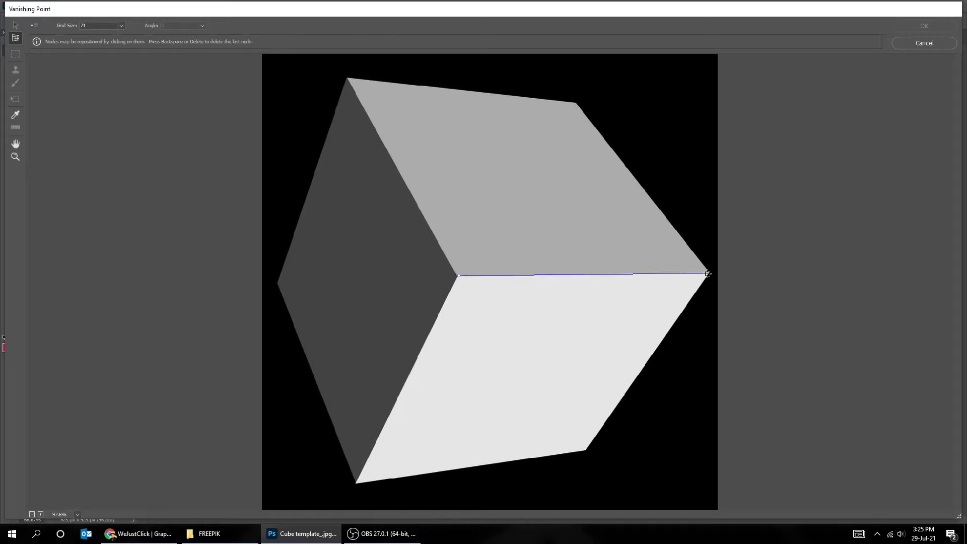
pyautogui.click(576, 103)
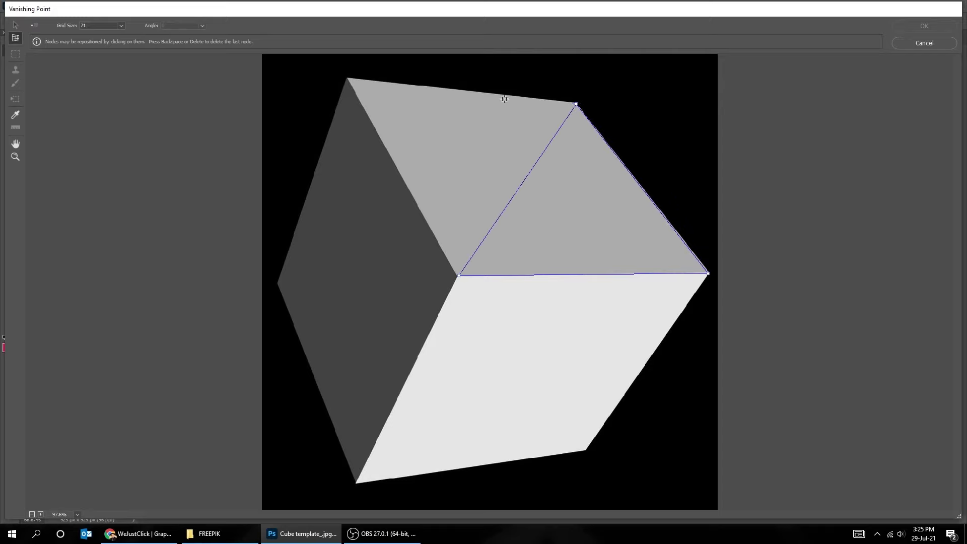
pyautogui.click(347, 79)
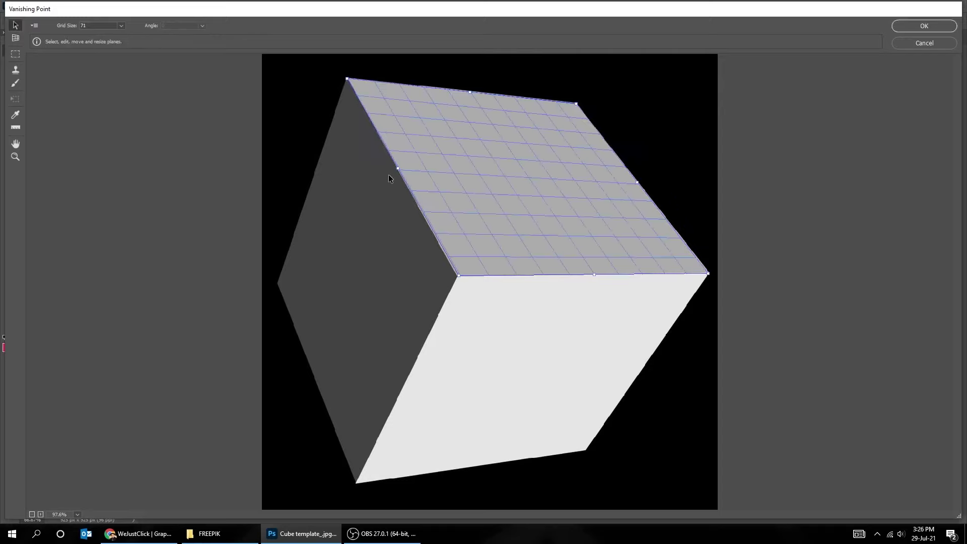
# Extend perspective planes over the cube's left and right faces and commit them.
pyautogui.moveTo(398, 169); pyautogui.dragTo(300, 367)
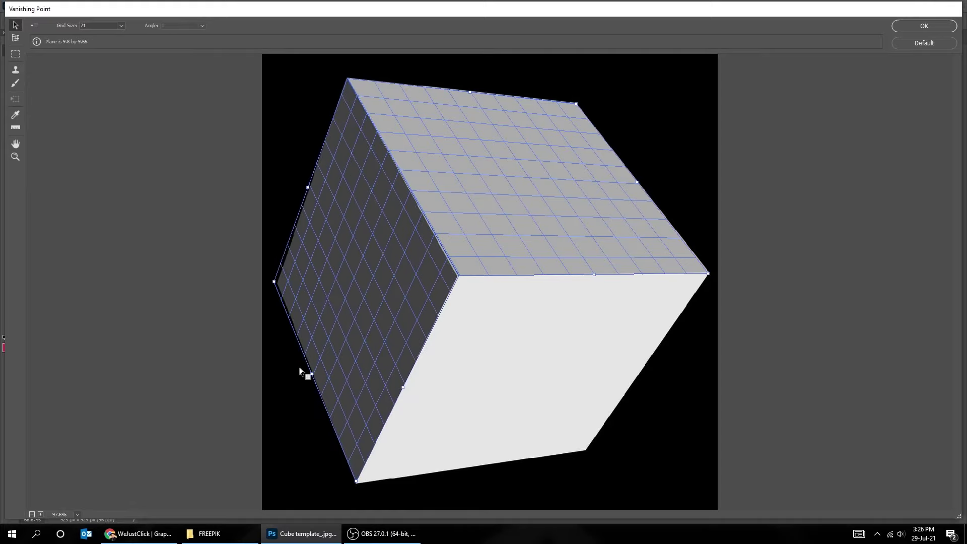
pyautogui.click(587, 265)
pyautogui.moveTo(594, 275); pyautogui.dragTo(556, 481)
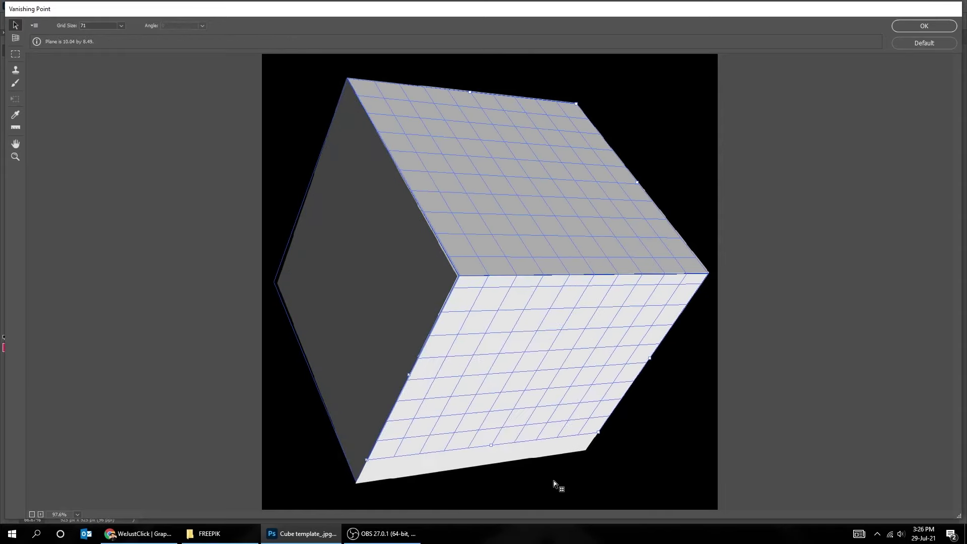
pyautogui.moveTo(556, 481); pyautogui.dragTo(552, 504)
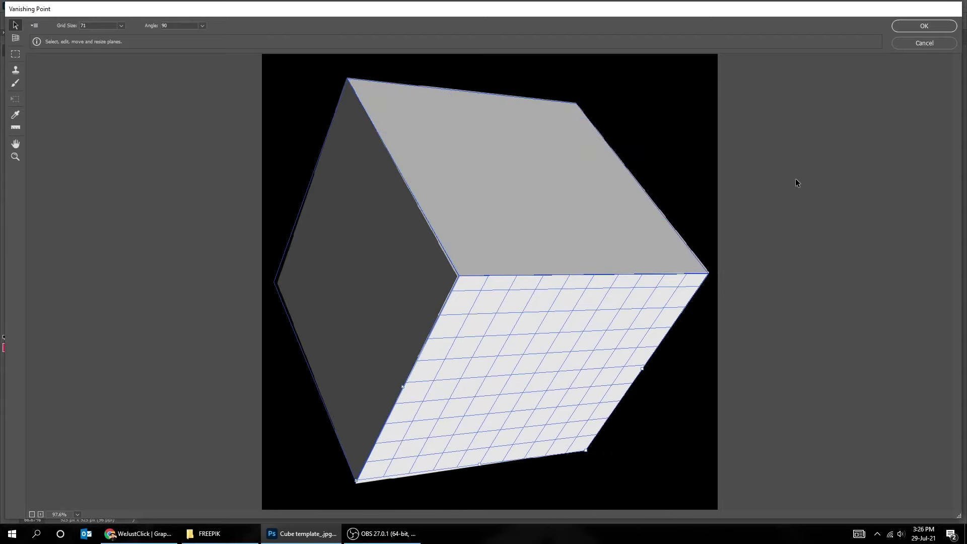
pyautogui.click(916, 27)
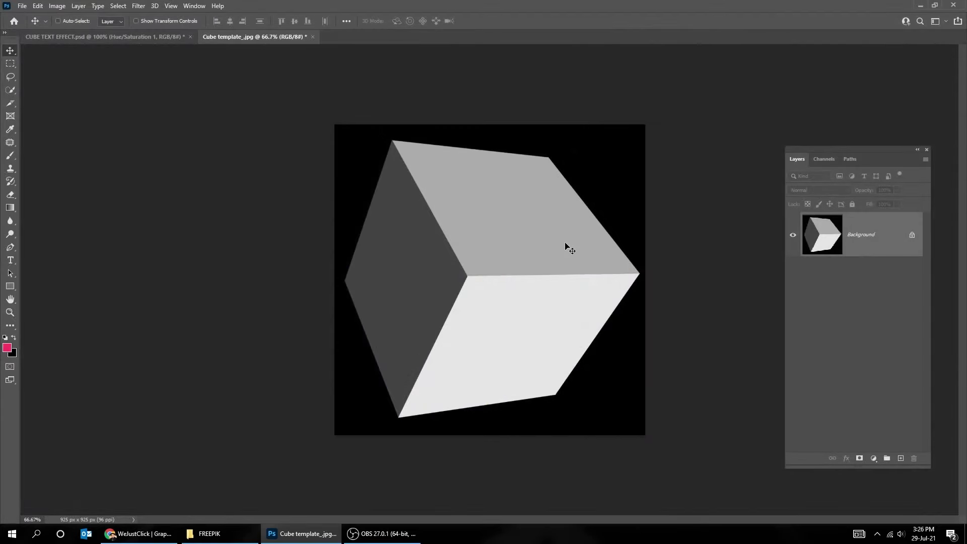
# Place black two-line TH INK text on the cube, enlarged and aligned to its left edge.
pyautogui.press('t')
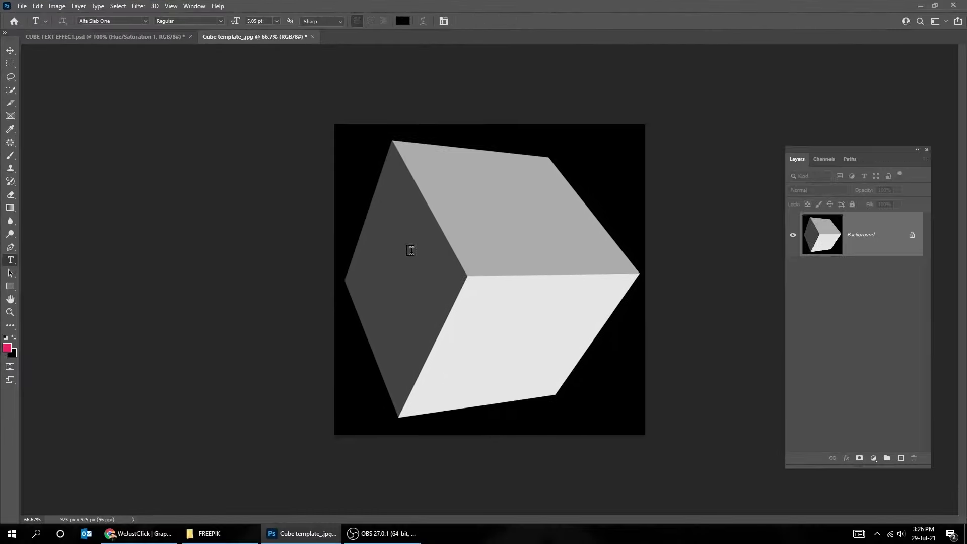
pyautogui.click(411, 249)
pyautogui.hotkey('ctrl', 'v')
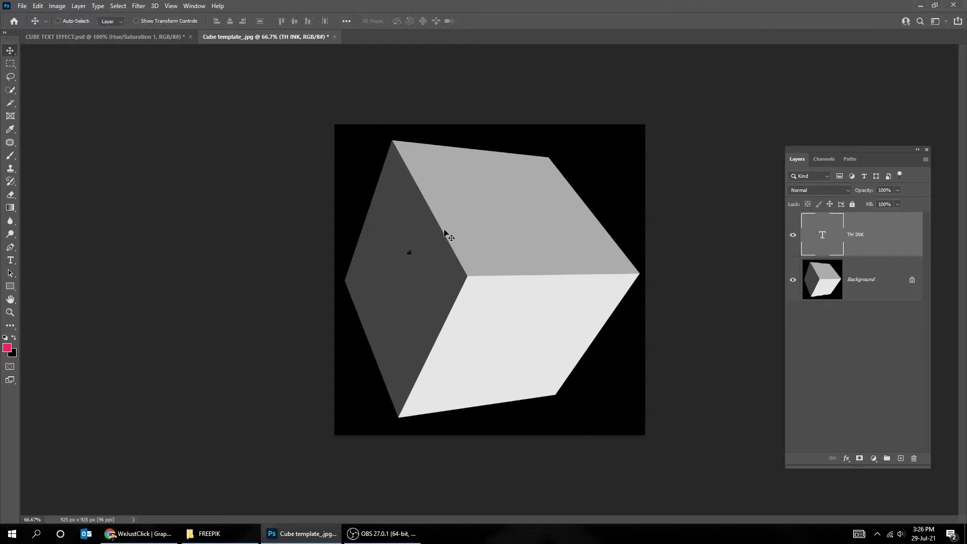
pyautogui.hotkey('ctrl', 't')
pyautogui.moveTo(446, 280); pyautogui.dragTo(496, 259)
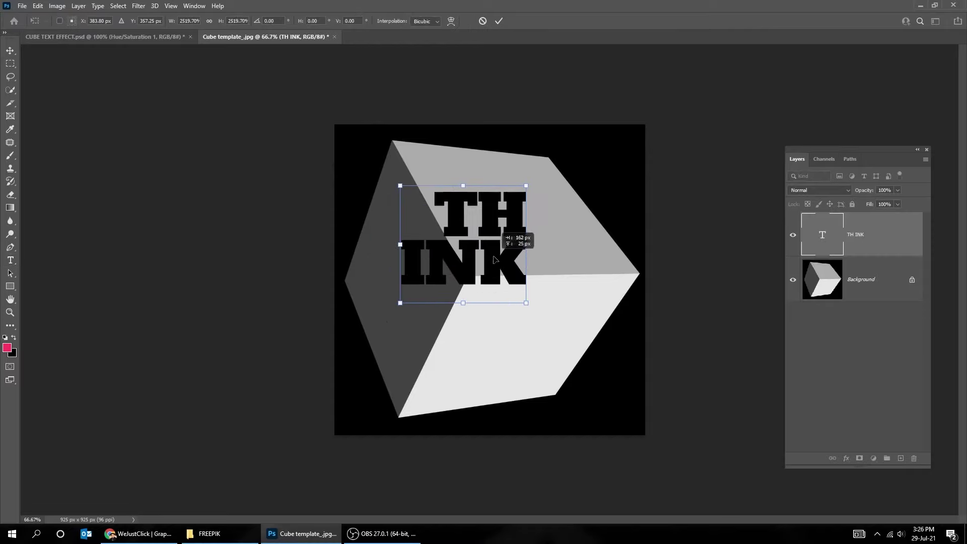
pyautogui.press('Return')
pyautogui.press('t')
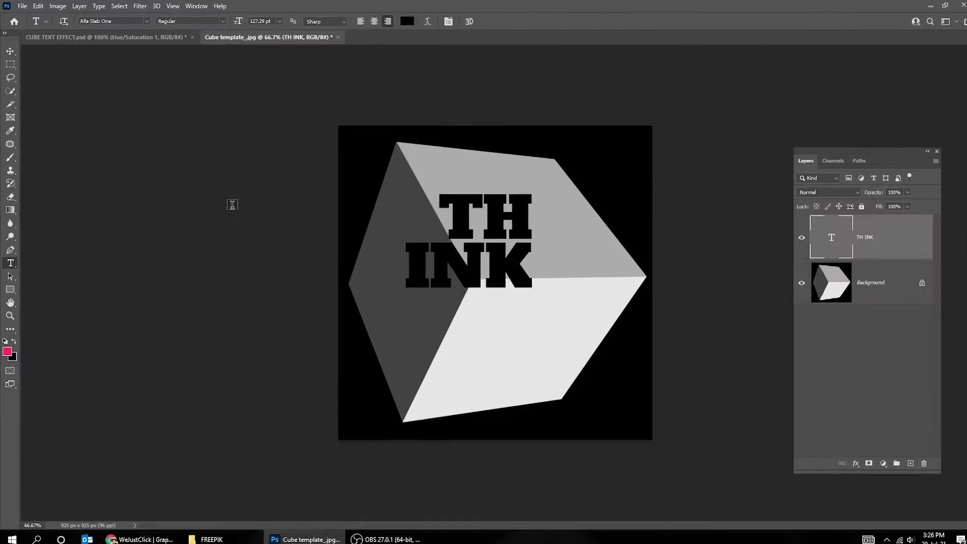
pyautogui.click(10, 50)
pyautogui.moveTo(457, 276)
pyautogui.mouseDown()
pyautogui.moveTo(474, 278)
pyautogui.moveTo(454, 294)
pyautogui.mouseUp()
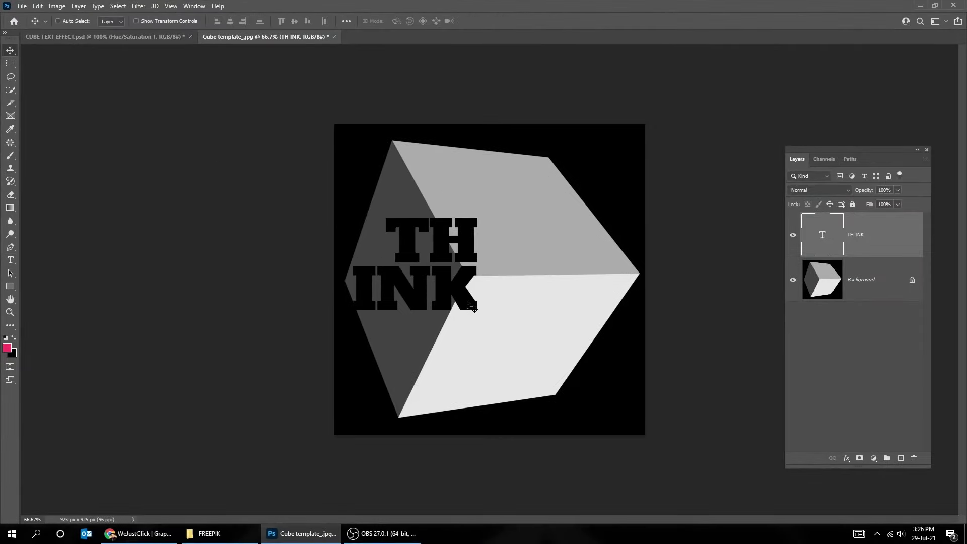
# Duplicate TH INK, retype the copy as OUT SIDE, and move it onto the top face.
pyautogui.keyDown('alt'); pyautogui.moveTo(461, 296); pyautogui.dragTo(573, 340); pyautogui.keyUp('alt')
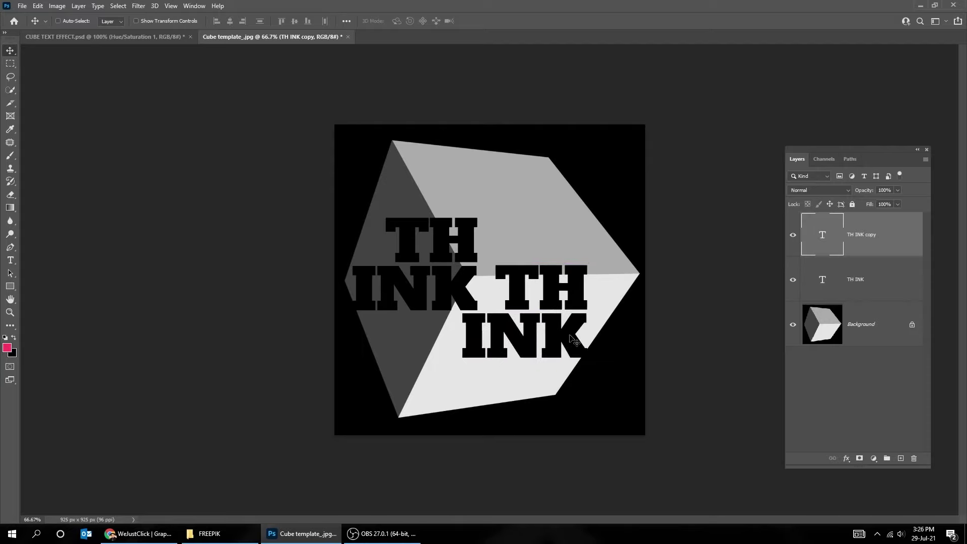
pyautogui.press('t')
pyautogui.click(558, 302)
pyautogui.hotkey('ctrl', 'a')
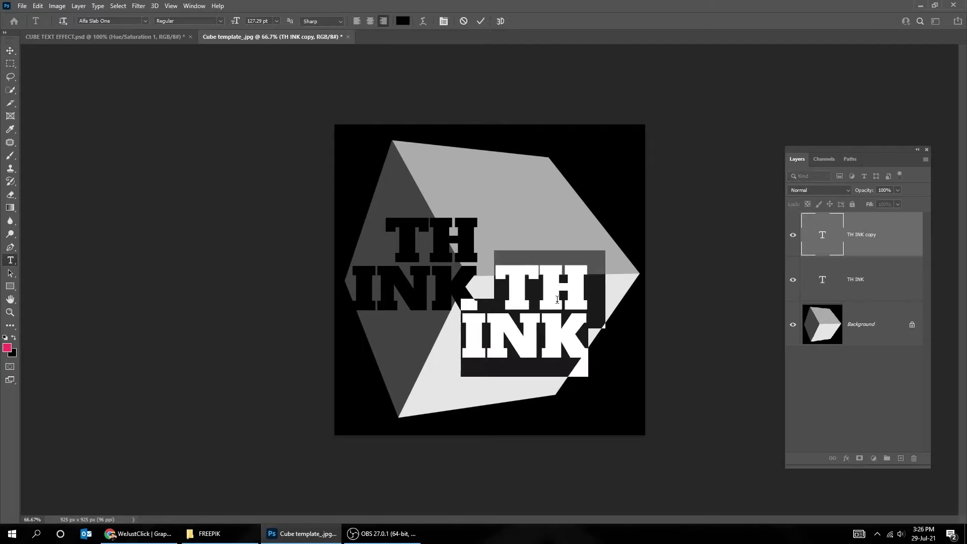
pyautogui.write('OUT ')
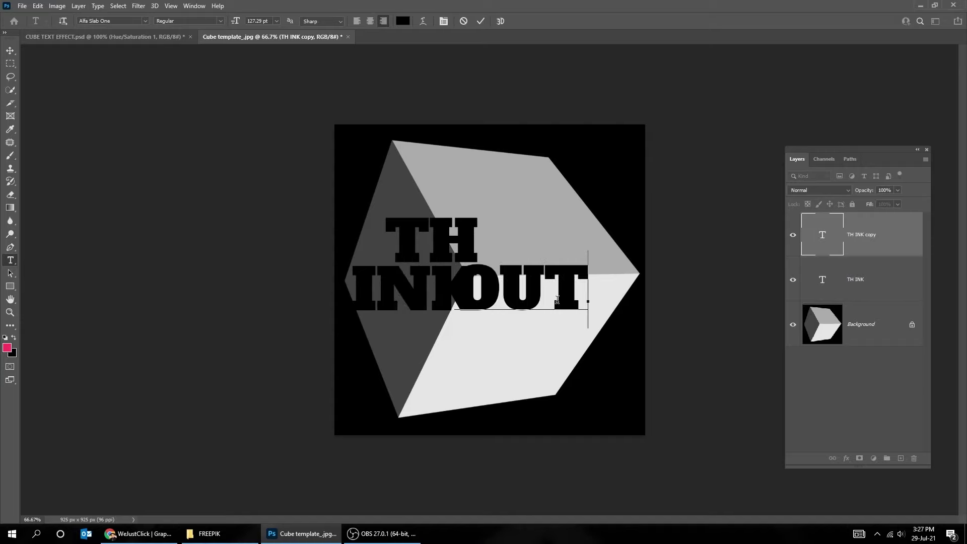
pyautogui.write('SIDE')
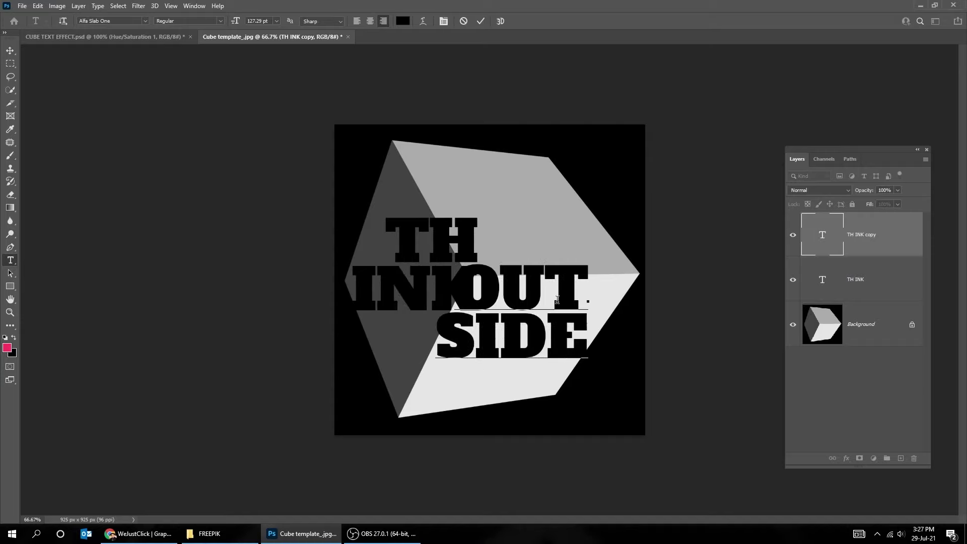
pyautogui.hotkey('ctrl', 'Return')
pyautogui.press('v')
pyautogui.moveTo(558, 333)
pyautogui.mouseDown()
pyautogui.moveTo(573, 275)
pyautogui.moveTo(536, 262)
pyautogui.mouseUp()
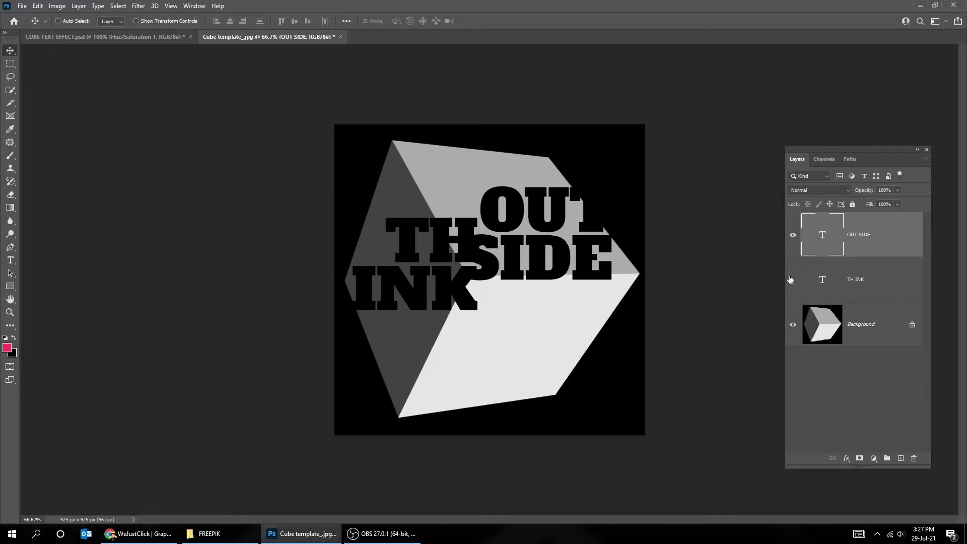
# Hide TH INK and left-align the OUT SIDE text.
pyautogui.click(792, 280)
pyautogui.press('t')
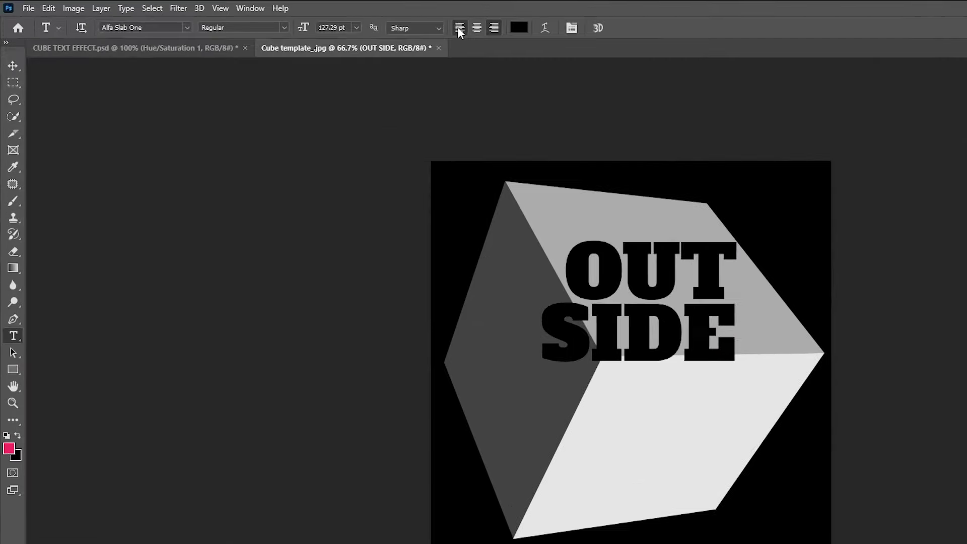
pyautogui.click(460, 28)
pyautogui.press('v')
# Duplicate OUT SIDE onto the lower face as two-line THE BOX text.
pyautogui.moveTo(678, 330)
pyautogui.mouseDown()
pyautogui.moveTo(493, 250)
pyautogui.moveTo(493, 364)
pyautogui.mouseUp()
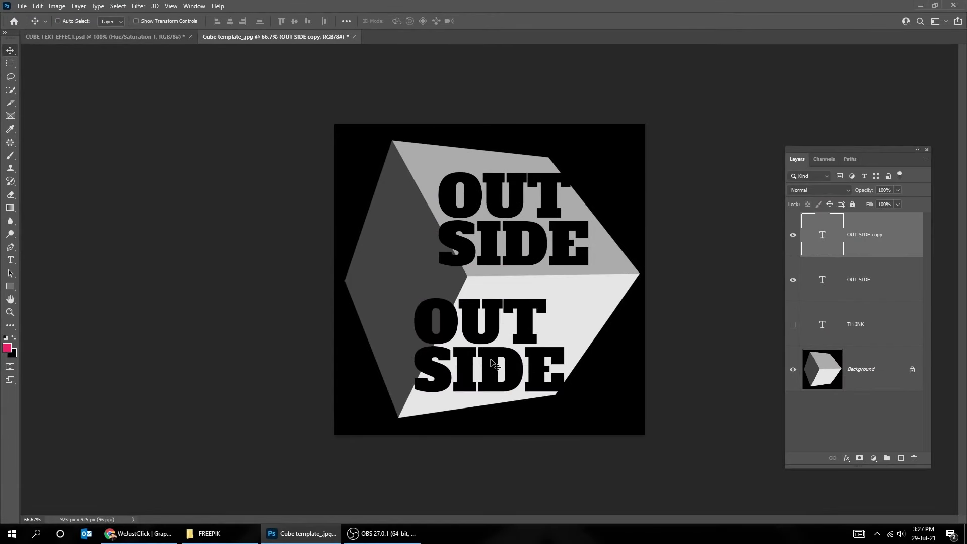
pyautogui.doubleClick(496, 363)
pyautogui.write('THE')
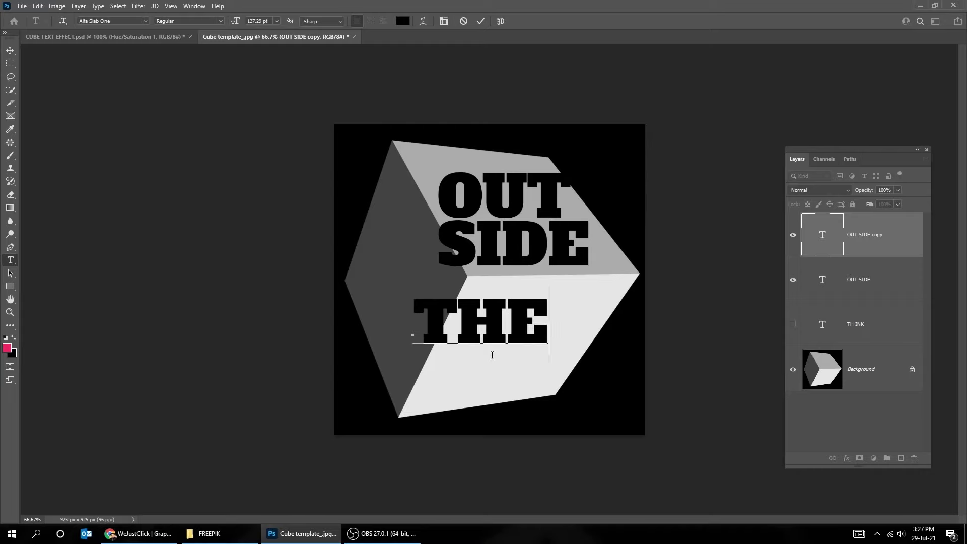
pyautogui.press('Return')
pyautogui.write('BOX')
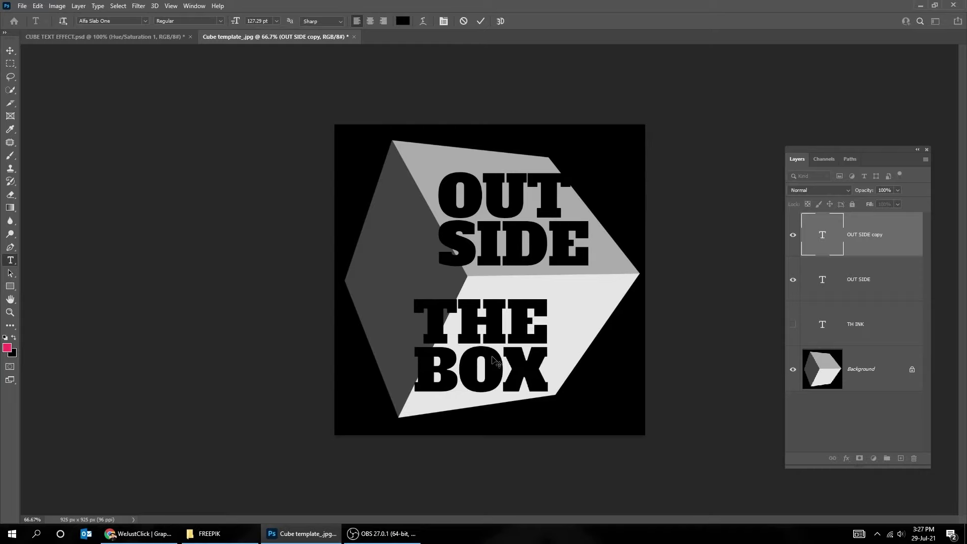
pyautogui.hotkey('ctrl', 'Return')
pyautogui.moveTo(493, 363); pyautogui.dragTo(519, 365)
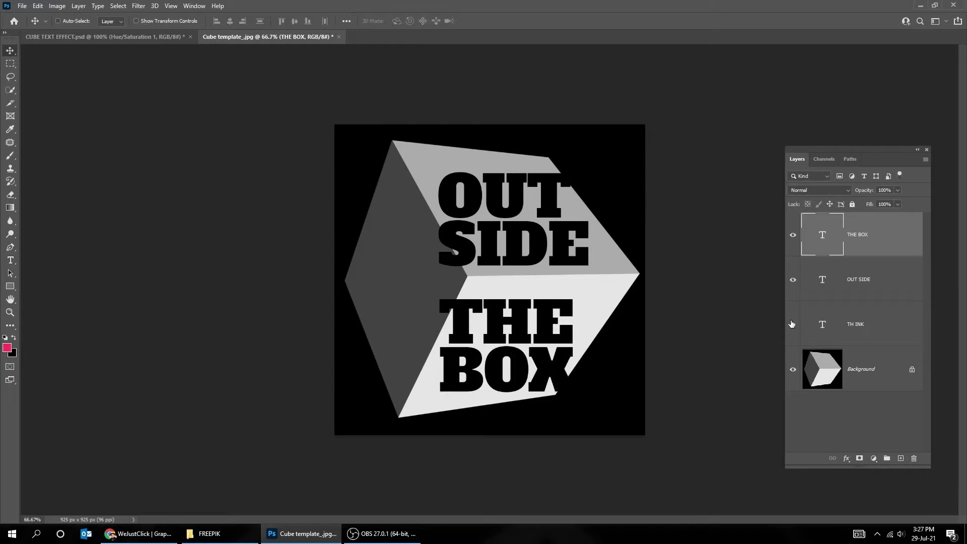
# Show TH INK again and shift it left onto the cube's left face.
pyautogui.click(792, 325)
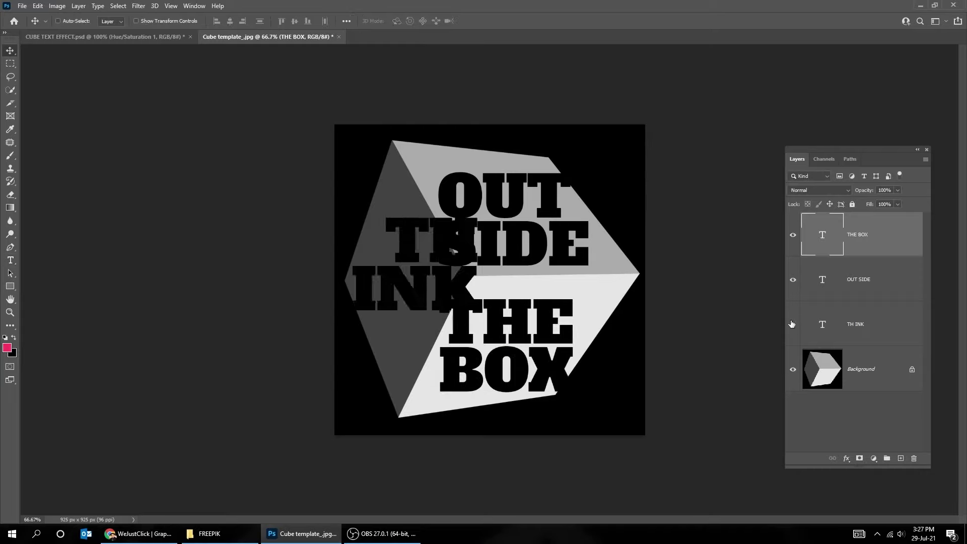
pyautogui.click(595, 288)
pyautogui.moveTo(594, 289); pyautogui.dragTo(570, 281)
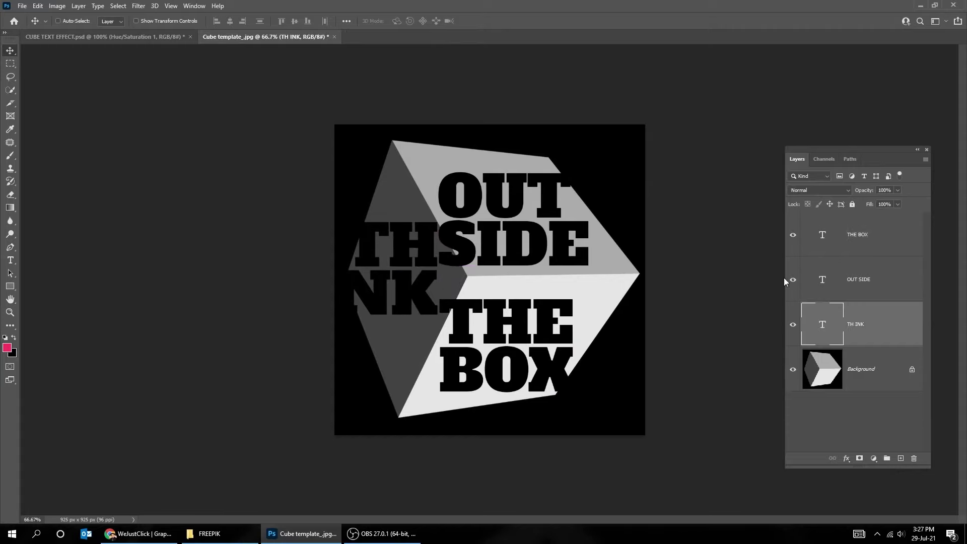
# Hide THE BOX and OUT SIDE, and load TH INK's letters as a selection.
pyautogui.click(793, 235)
pyautogui.click(793, 280)
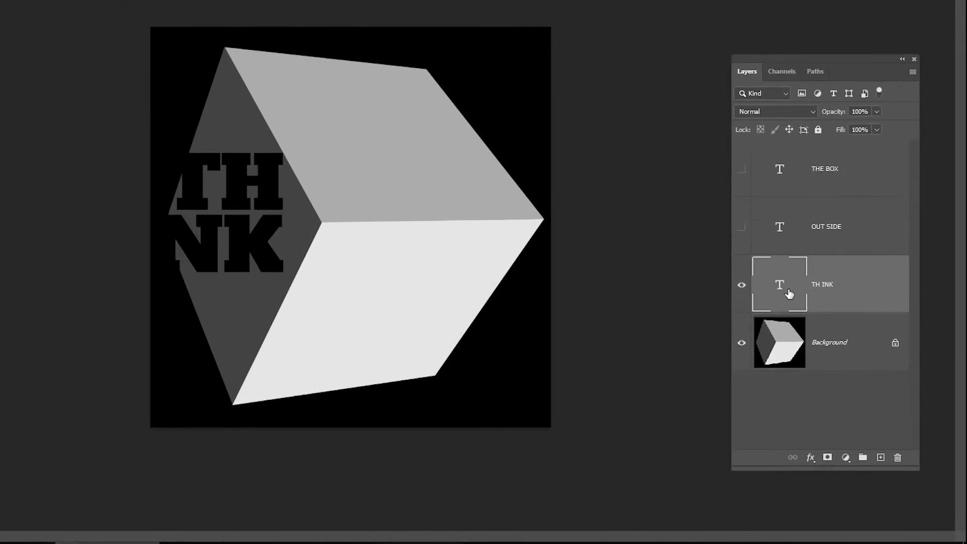
pyautogui.rightClick(790, 293)
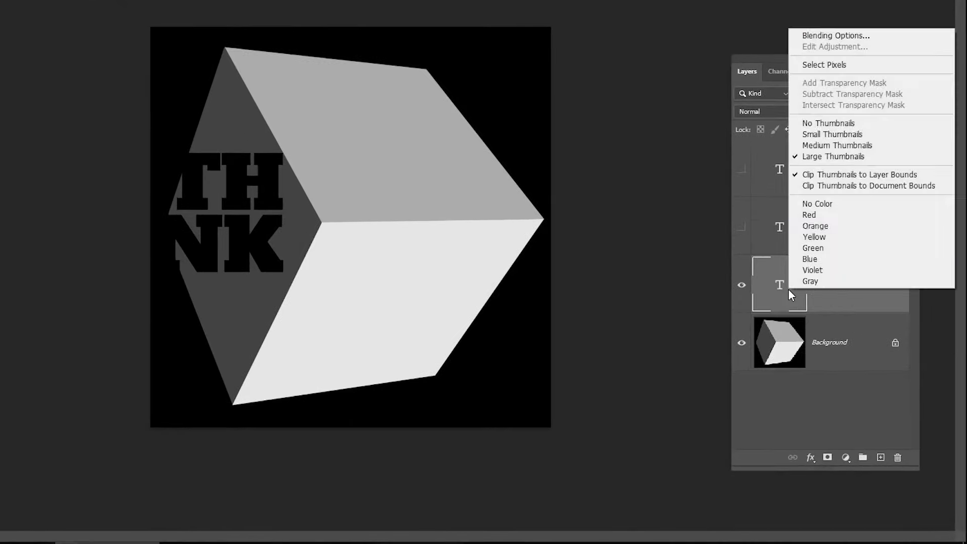
pyautogui.click(824, 64)
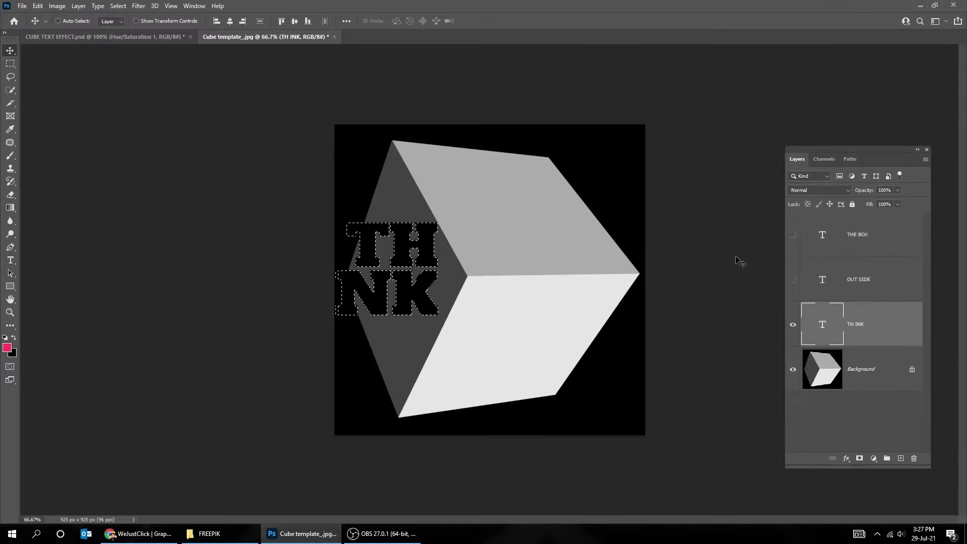
# Hide the TH INK layer and deselect.
pyautogui.click(793, 325)
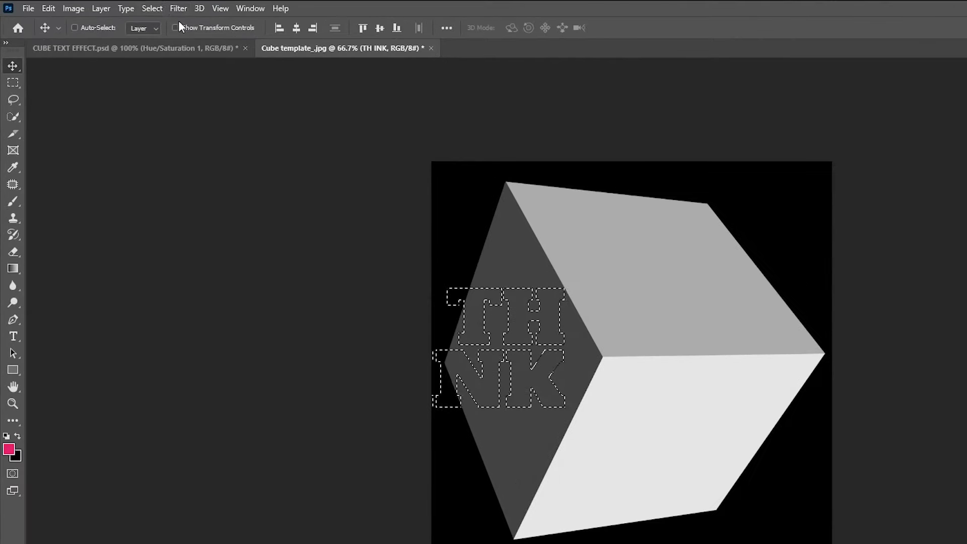
pyautogui.click(152, 8)
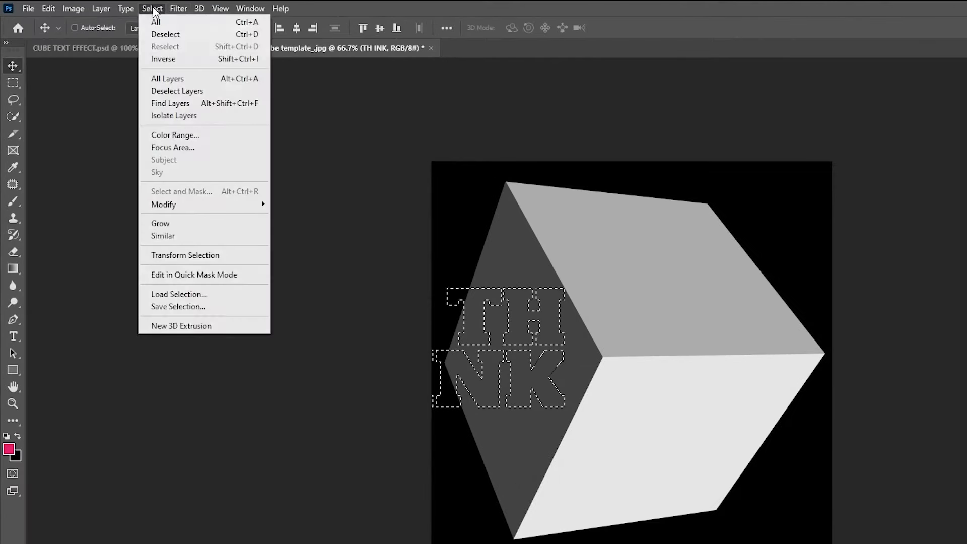
pyautogui.click(165, 34)
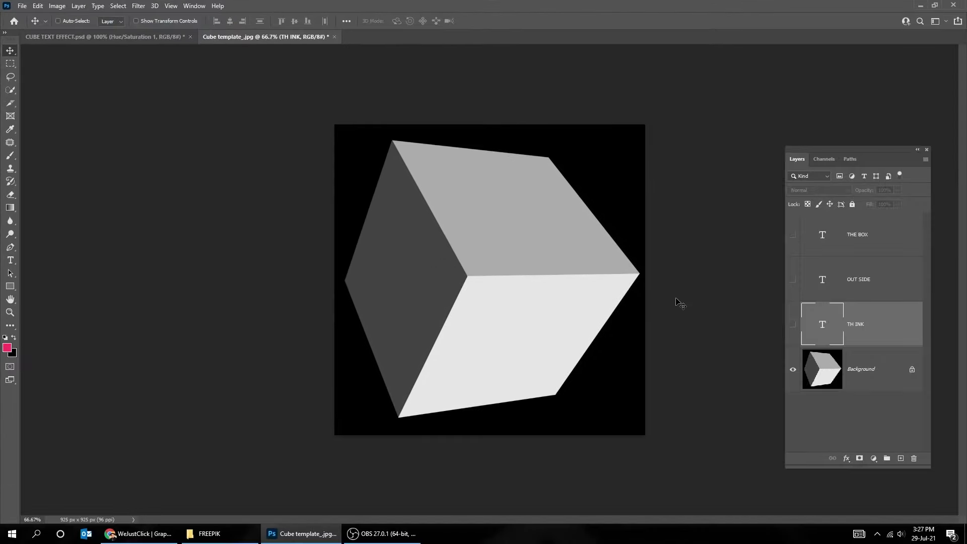
# On a new layer, paste TH INK in Vanishing Point onto the cube's left plane.
pyautogui.click(901, 458)
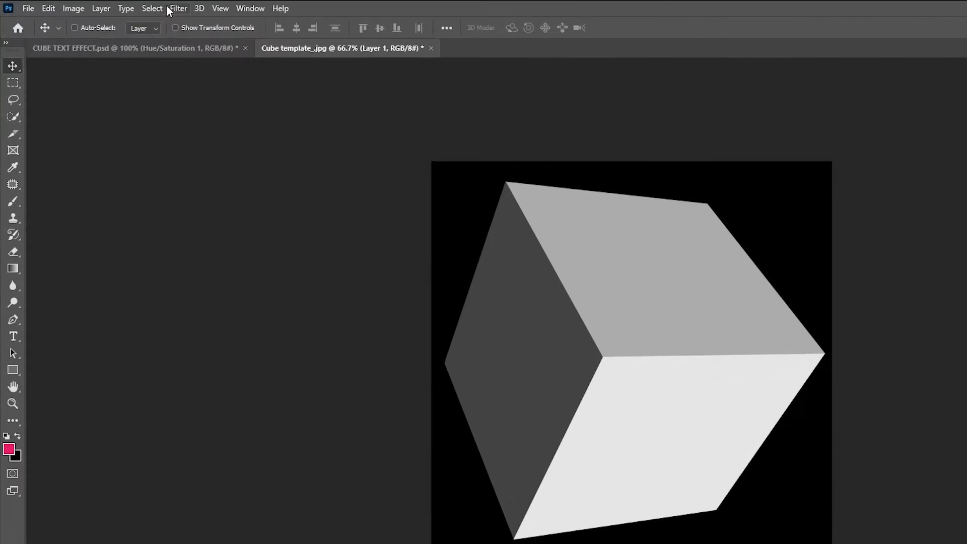
pyautogui.click(138, 6)
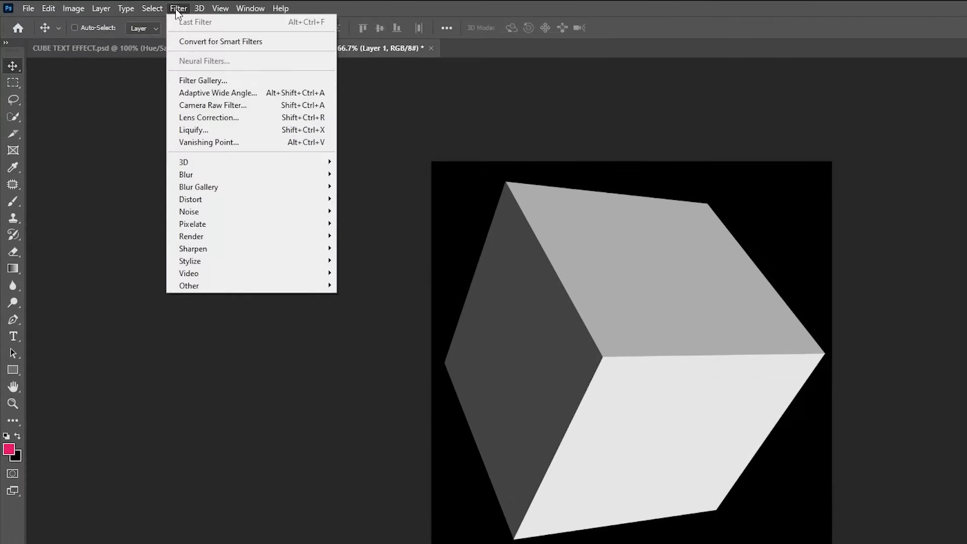
pyautogui.click(209, 142)
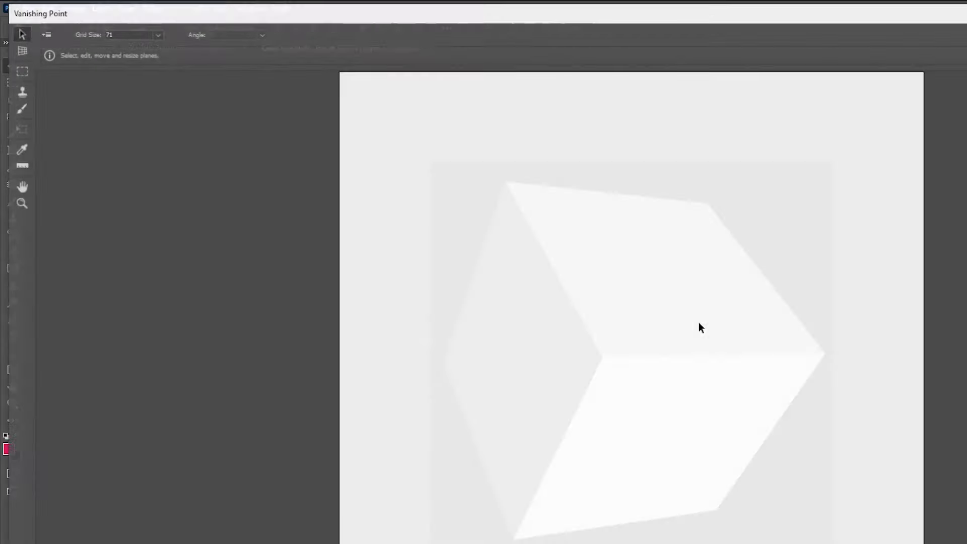
pyautogui.hotkey('ctrl', 'v')
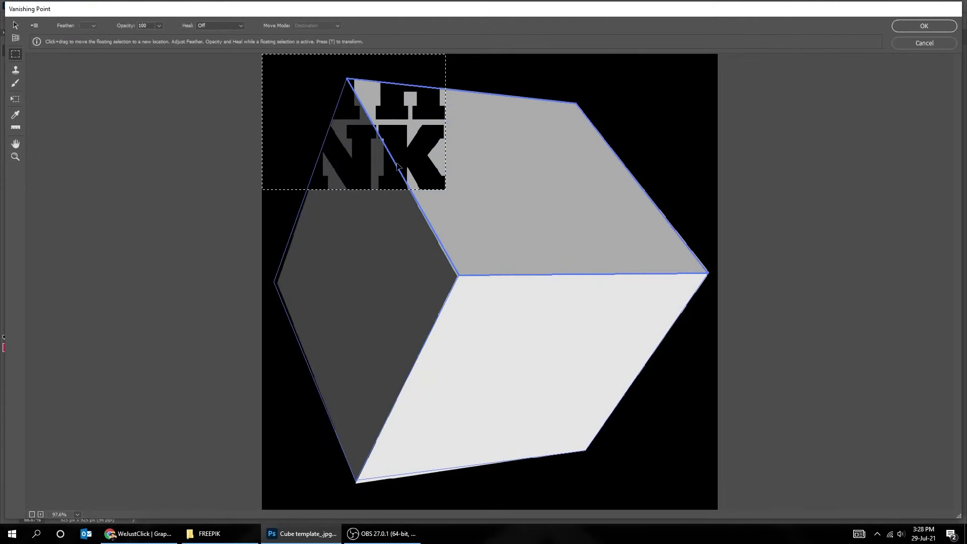
pyautogui.moveTo(401, 128)
pyautogui.mouseDown()
pyautogui.moveTo(364, 283)
pyautogui.moveTo(344, 317)
pyautogui.mouseUp()
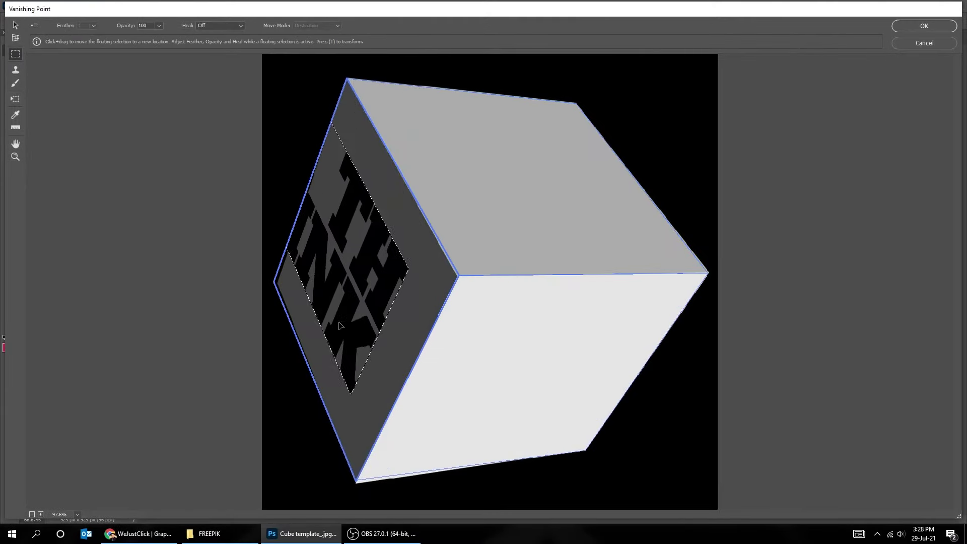
# Rotate and stretch the TH INK lettering to fill the left face, then apply it.
pyautogui.click(16, 99)
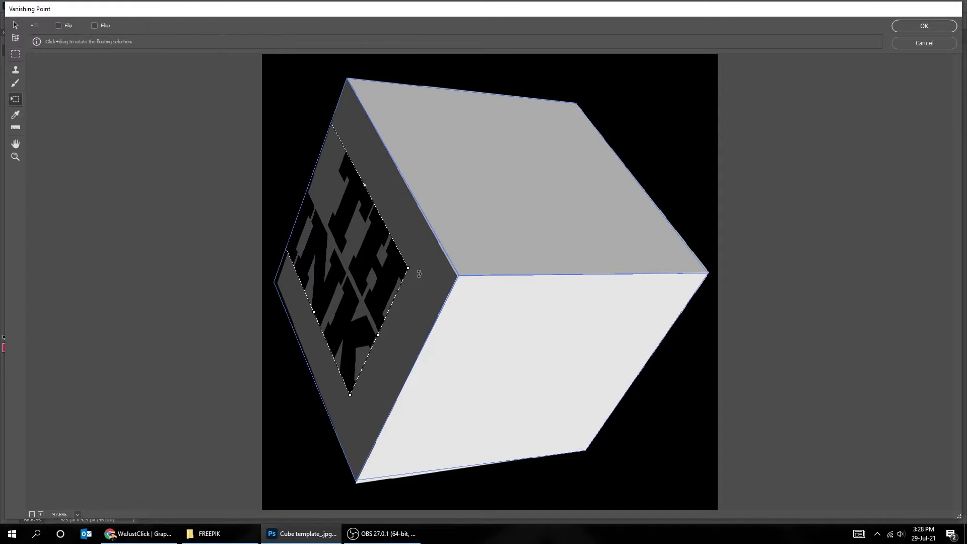
pyautogui.moveTo(410, 270); pyautogui.dragTo(365, 127)
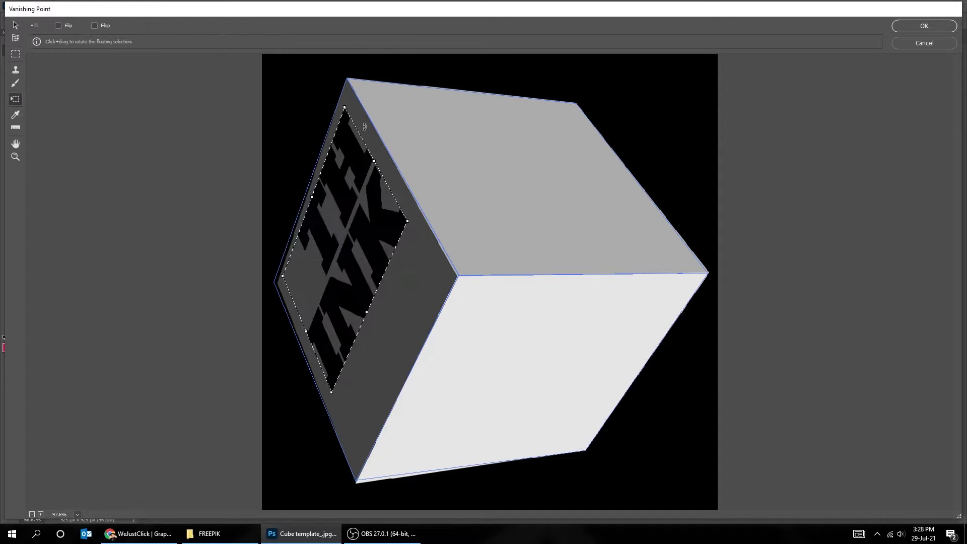
pyautogui.moveTo(353, 195); pyautogui.dragTo(355, 200)
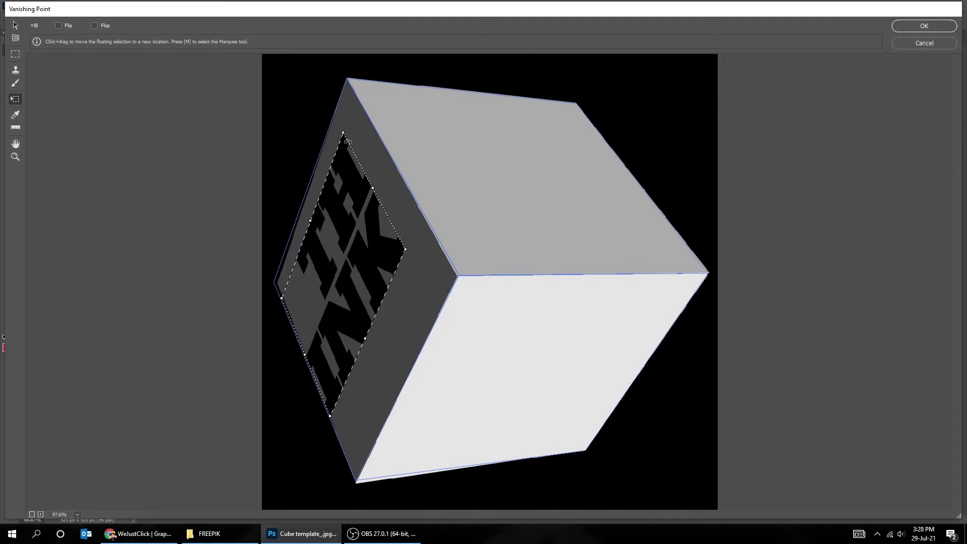
pyautogui.moveTo(346, 139); pyautogui.dragTo(355, 105)
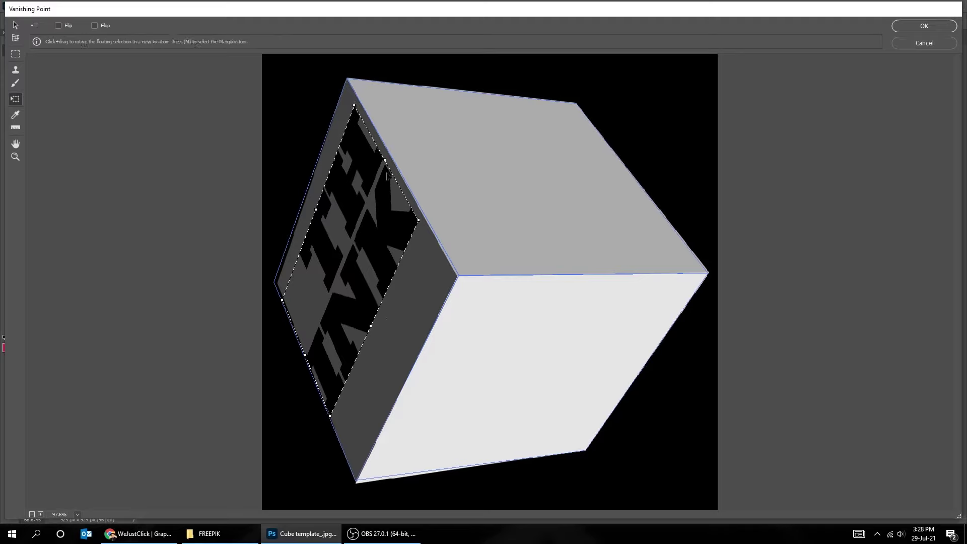
pyautogui.moveTo(385, 317); pyautogui.dragTo(408, 362)
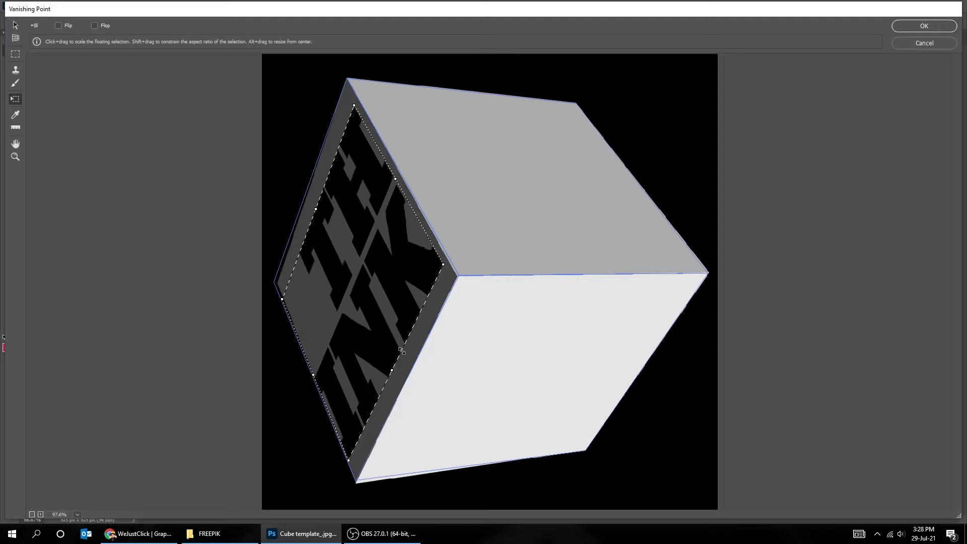
pyautogui.moveTo(293, 227); pyautogui.dragTo(281, 284)
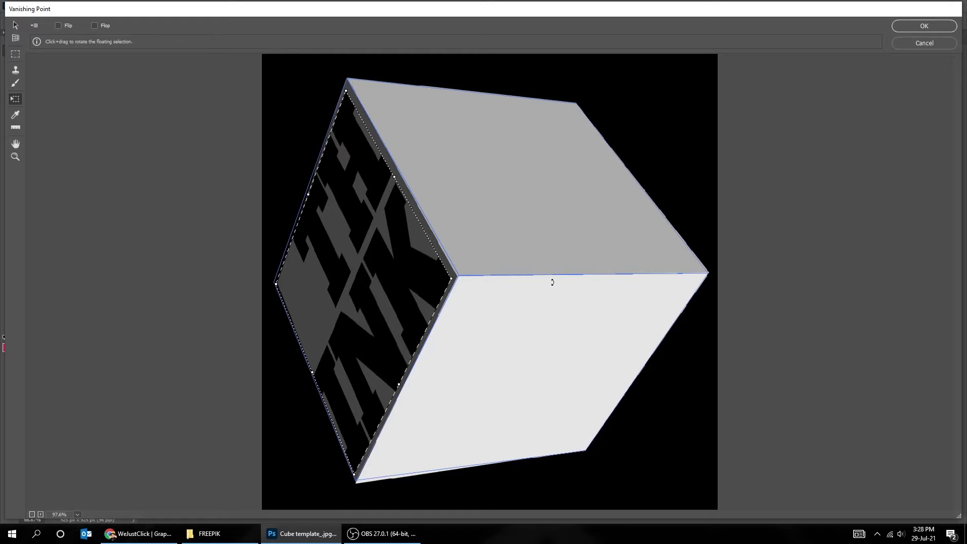
pyautogui.press('Return')
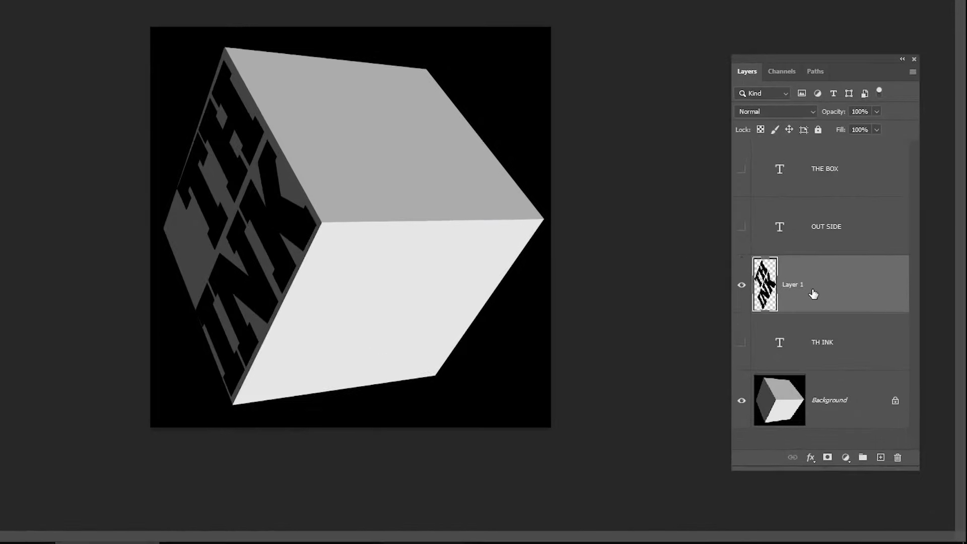
# Show the OUT SIDE layer and load its letters as a selection.
pyautogui.click(813, 227)
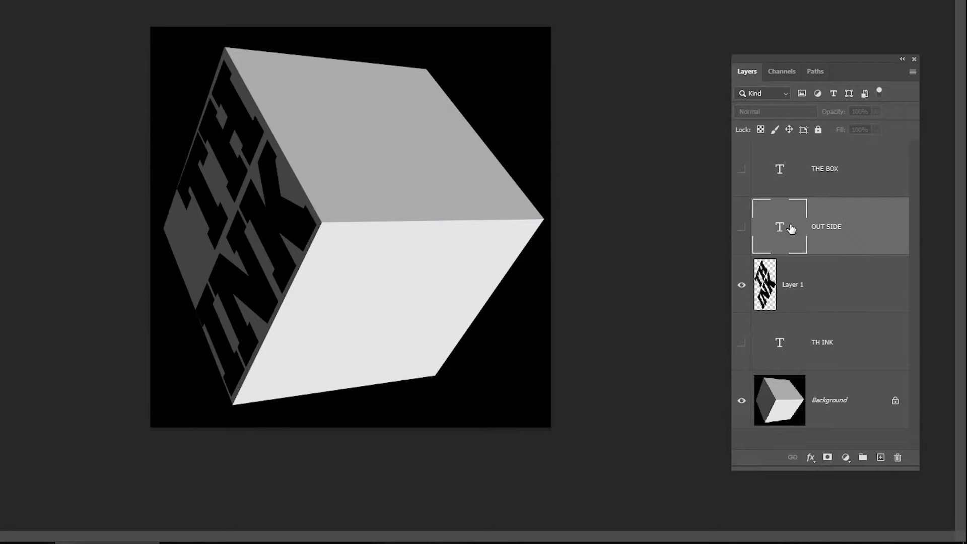
pyautogui.click(742, 228)
pyautogui.rightClick(779, 229)
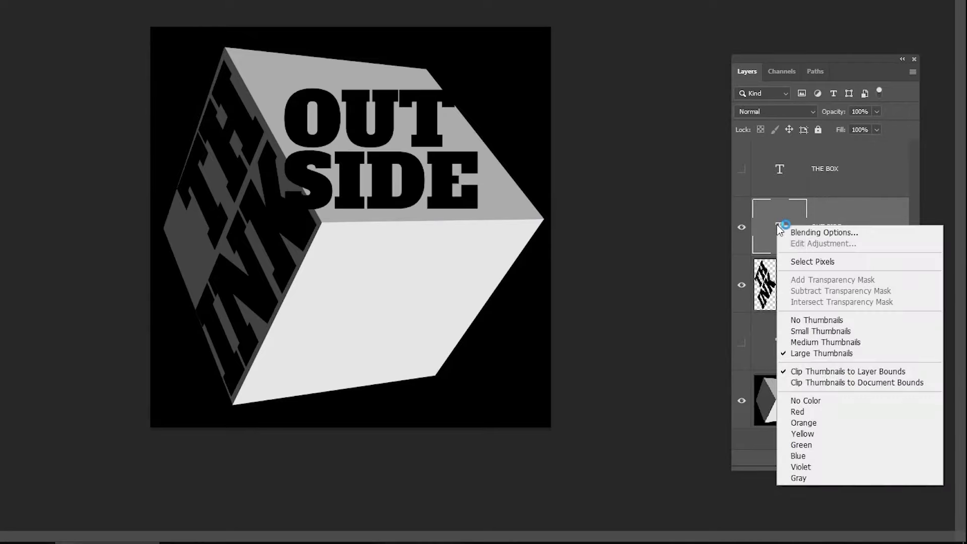
pyautogui.click(812, 262)
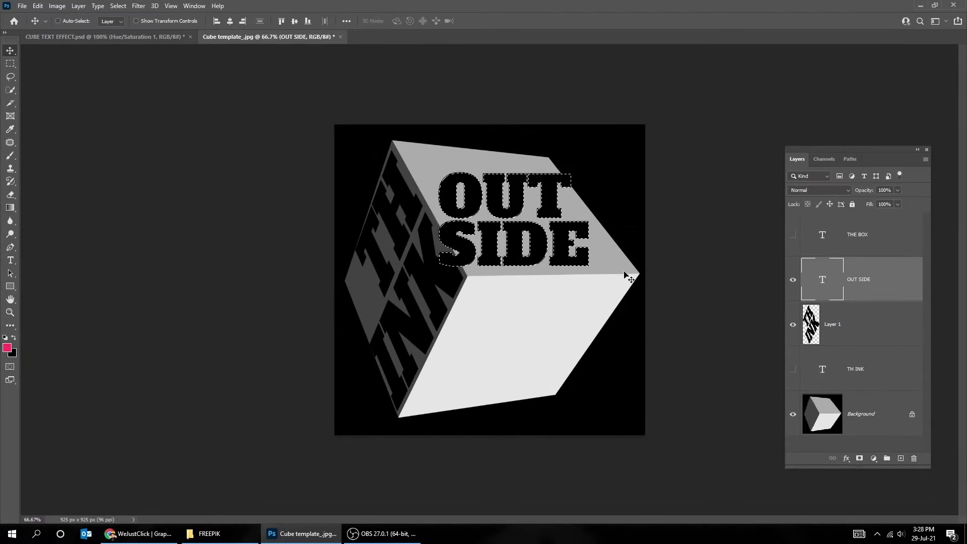
pyautogui.moveTo(815, 152); pyautogui.dragTo(762, 120)
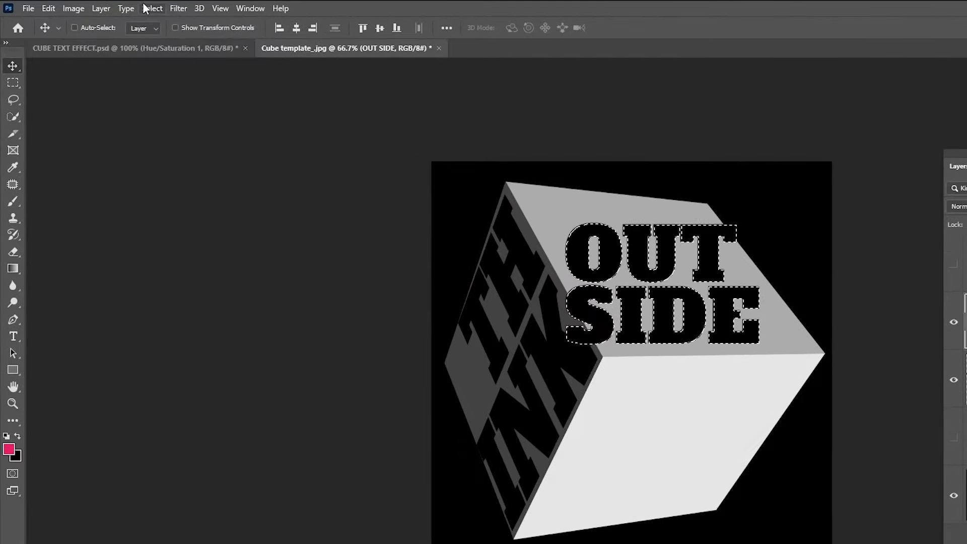
# Deselect, hide OUT SIDE, and add a new empty Layer 2.
pyautogui.click(147, 9)
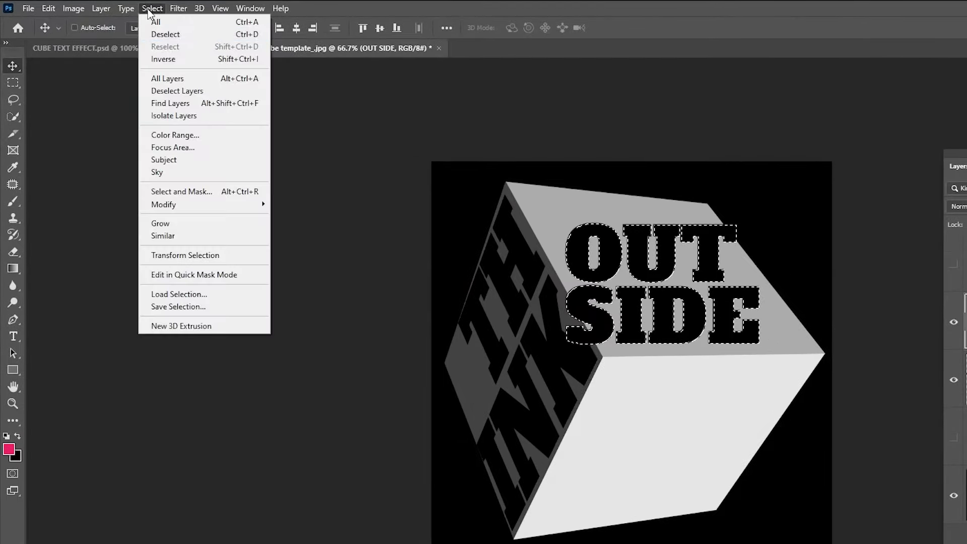
pyautogui.click(166, 34)
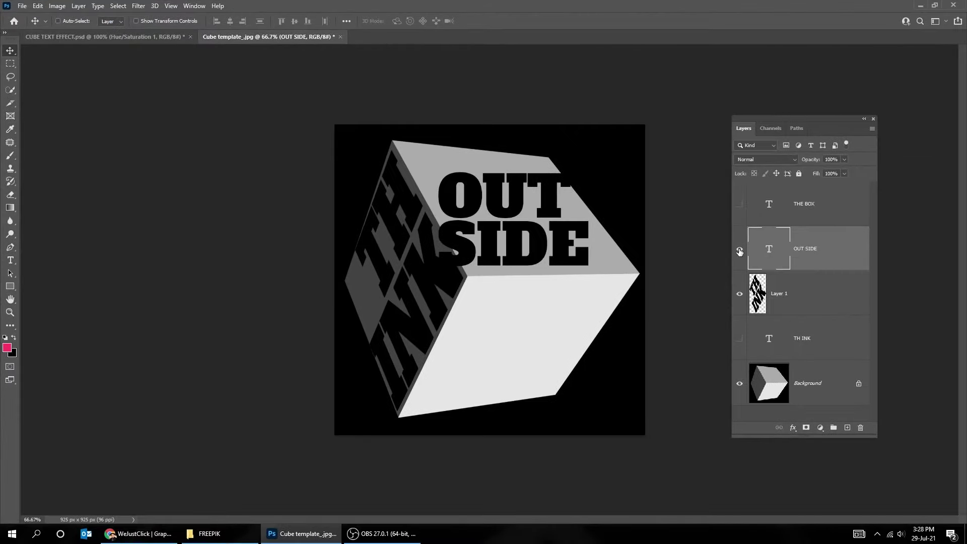
pyautogui.click(740, 251)
pyautogui.click(845, 428)
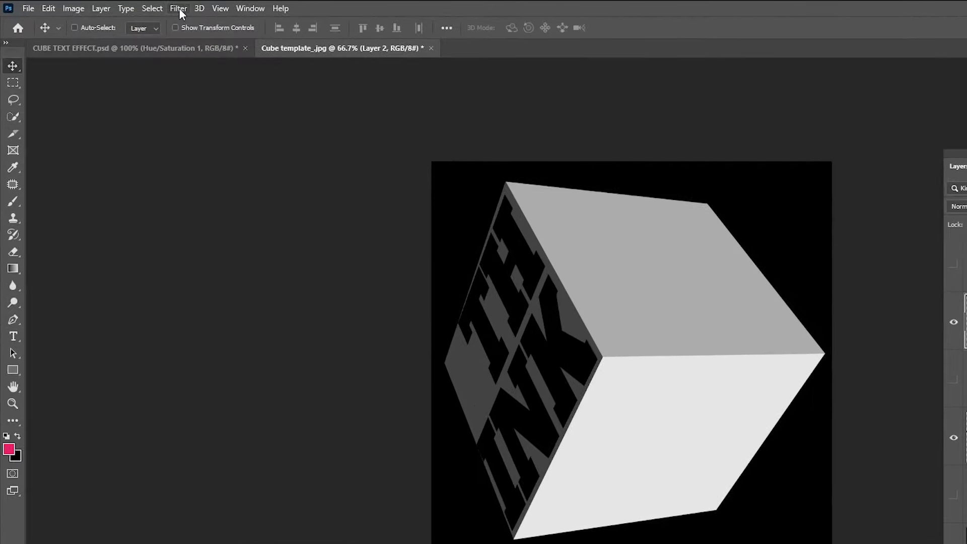
pyautogui.click(138, 7)
# Paste OUT SIDE in Vanishing Point and stretch it across the entire top face.
pyautogui.click(209, 142)
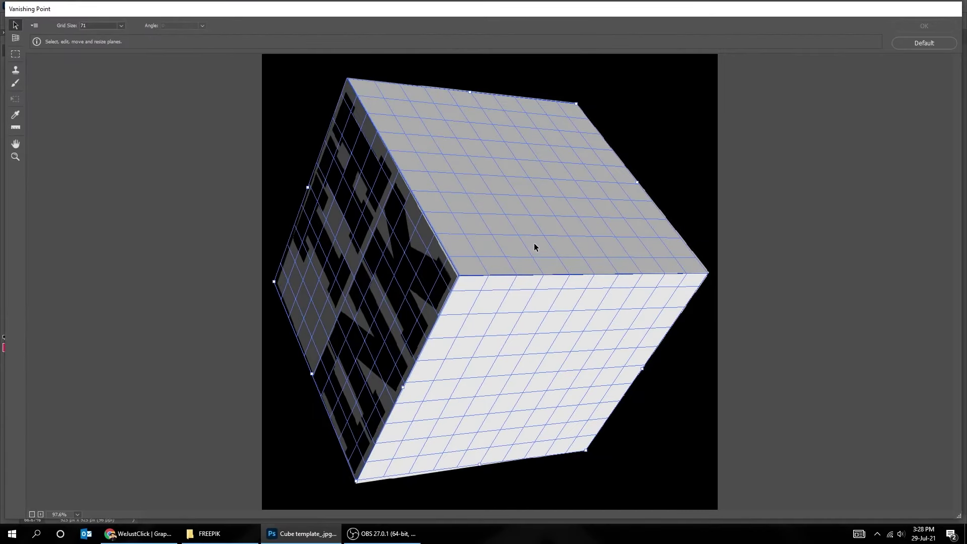
pyautogui.hotkey('ctrl', 'v')
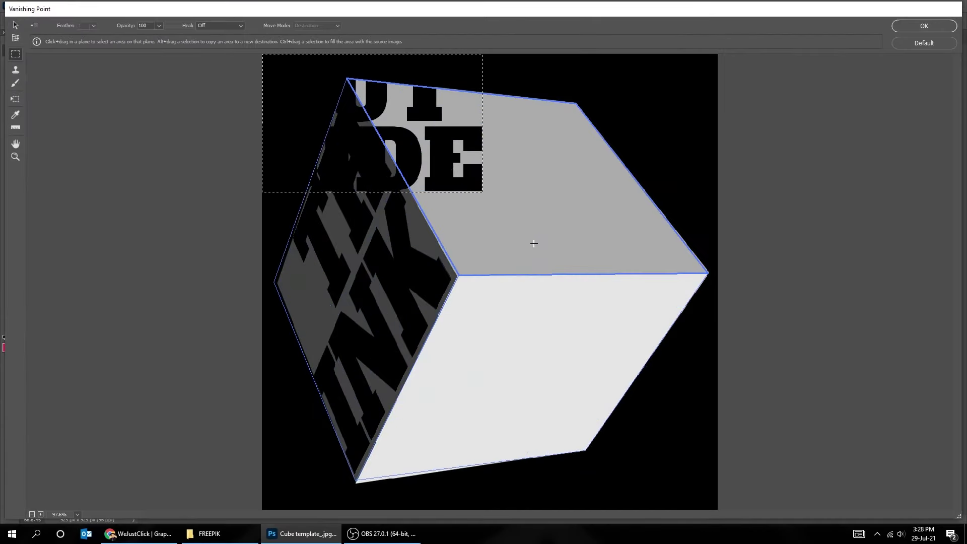
pyautogui.moveTo(533, 243)
pyautogui.mouseDown()
pyautogui.moveTo(598, 195)
pyautogui.moveTo(589, 196)
pyautogui.mouseUp()
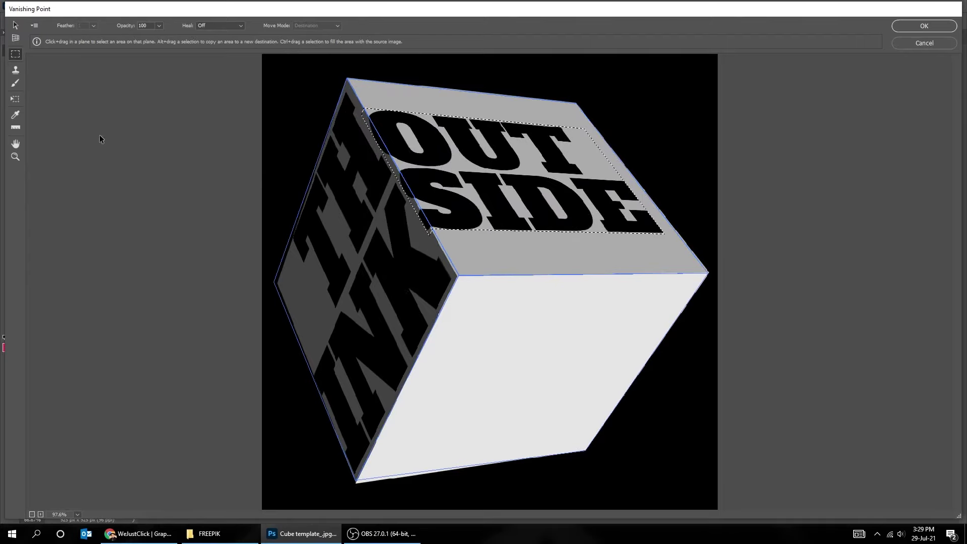
pyautogui.click(15, 99)
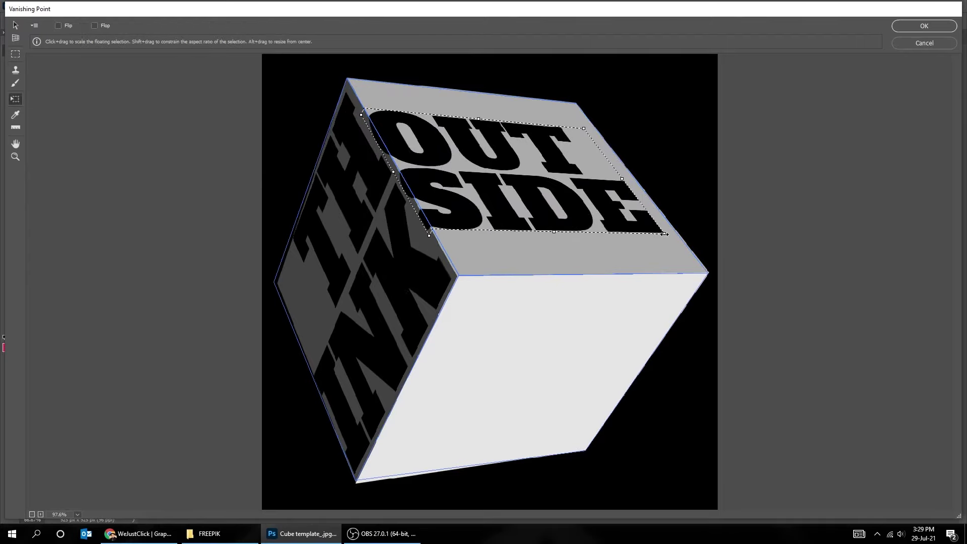
pyautogui.moveTo(667, 234); pyautogui.dragTo(678, 243)
pyautogui.moveTo(365, 109); pyautogui.dragTo(353, 80)
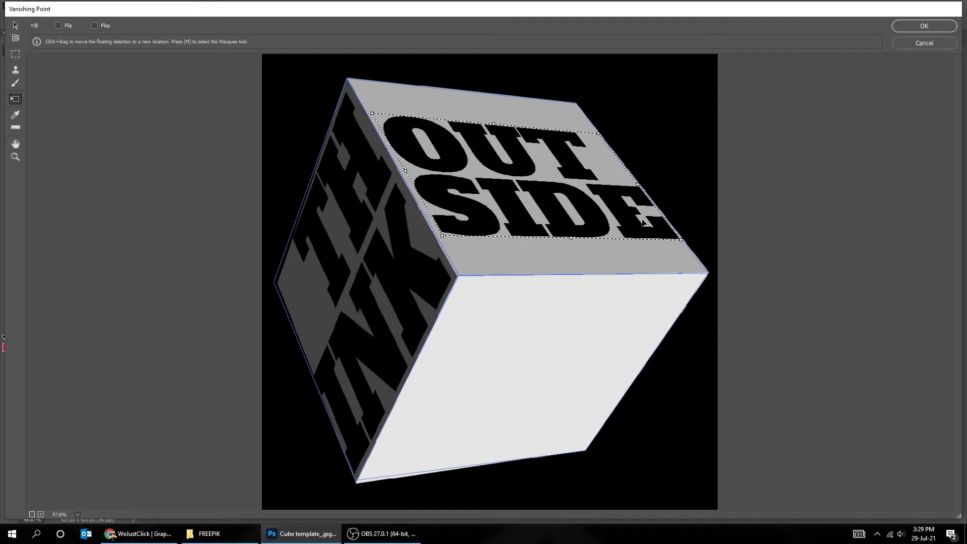
pyautogui.moveTo(678, 243); pyautogui.dragTo(704, 269)
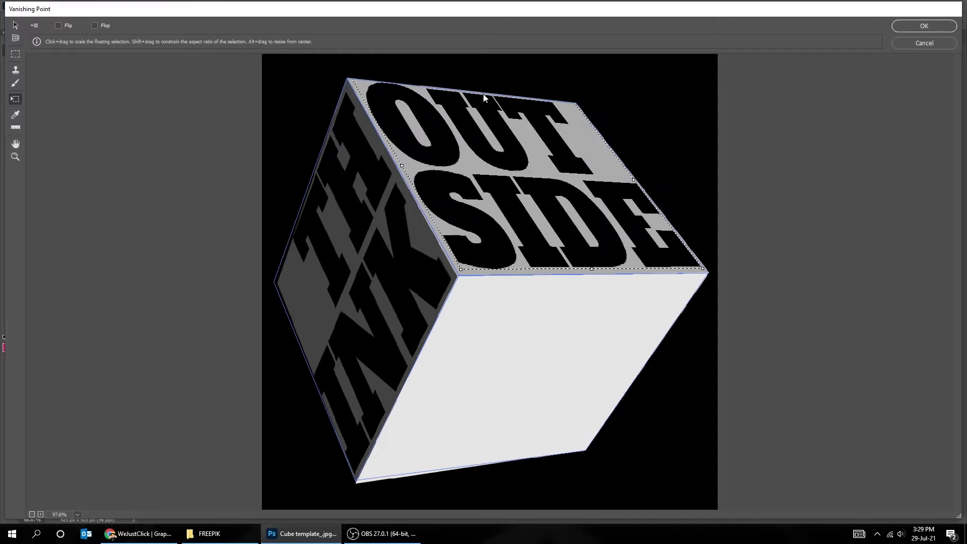
pyautogui.press('Return')
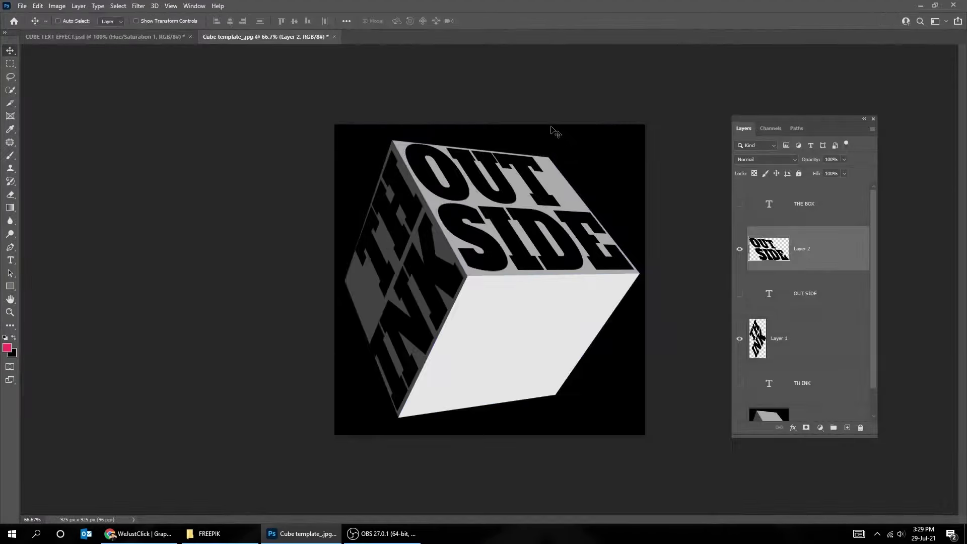
# Show the THE BOX layer and load its letters as a selection.
pyautogui.click(816, 213)
pyautogui.click(739, 206)
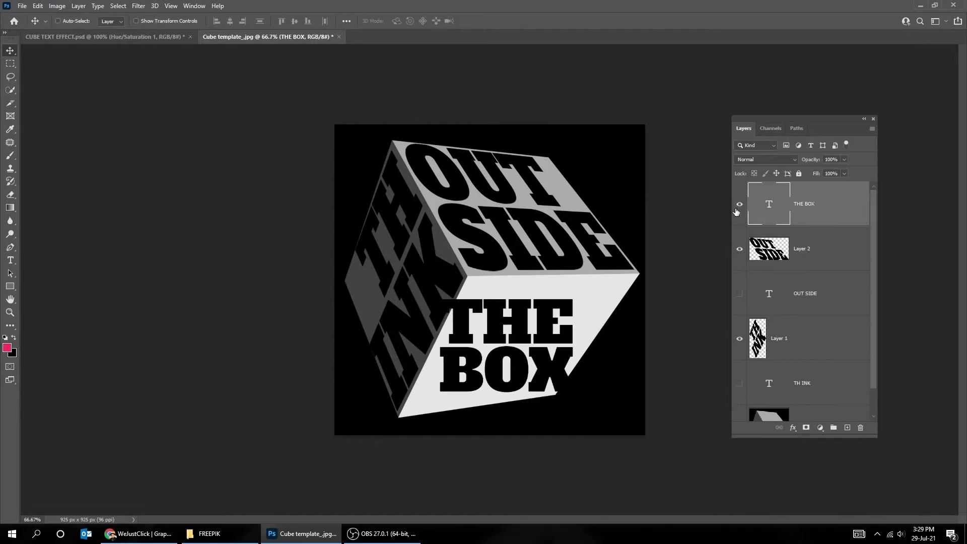
pyautogui.rightClick(774, 219)
pyautogui.click(801, 235)
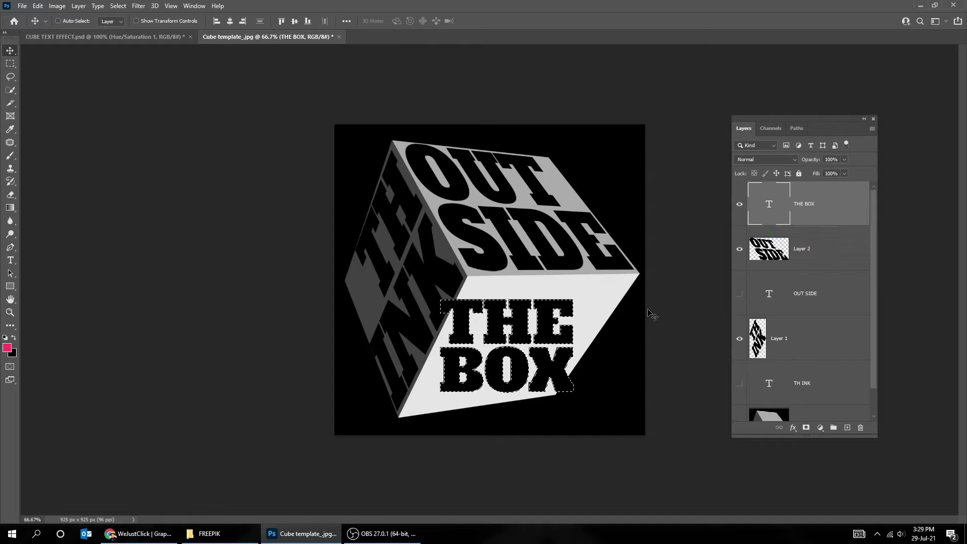
# Hide THE BOX, deselect, and add a new empty Layer 3.
pyautogui.click(739, 205)
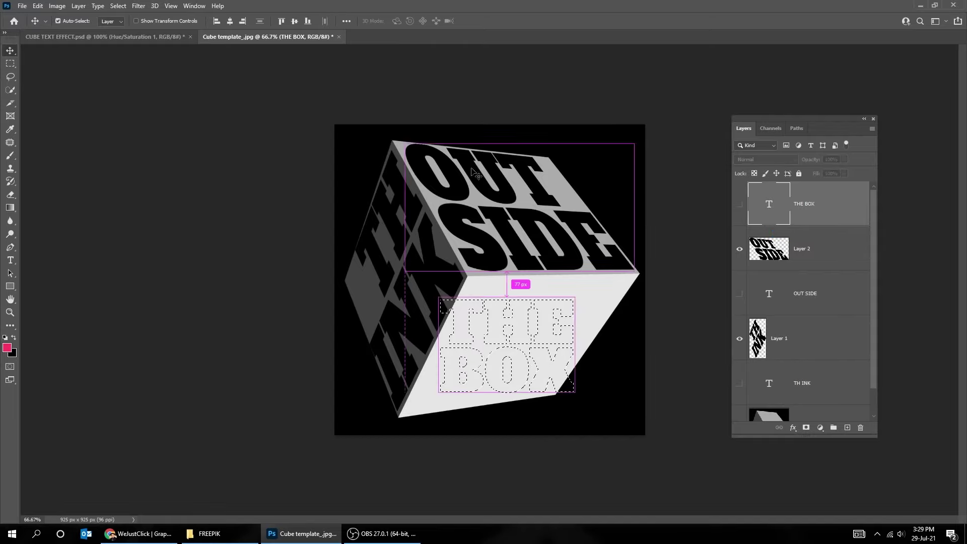
pyautogui.click(138, 6)
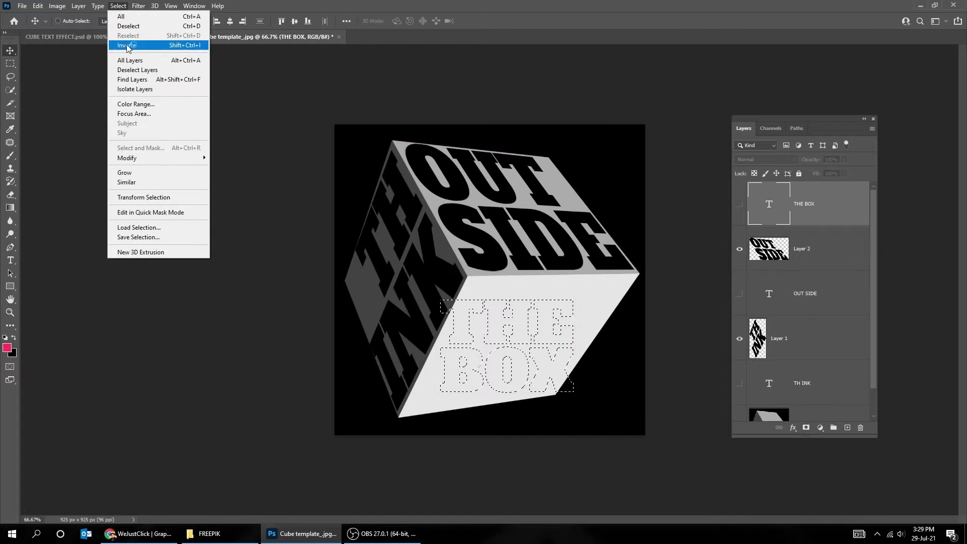
pyautogui.click(129, 26)
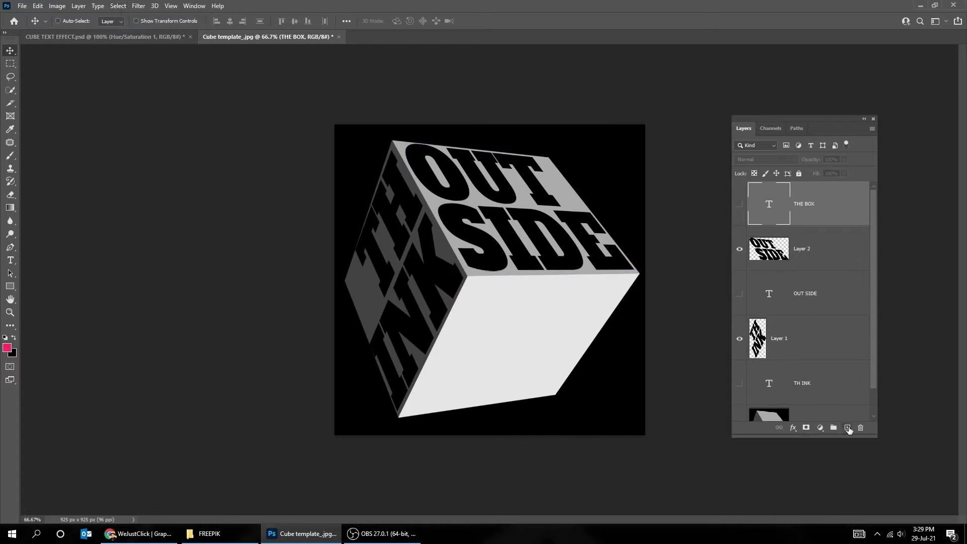
pyautogui.click(849, 429)
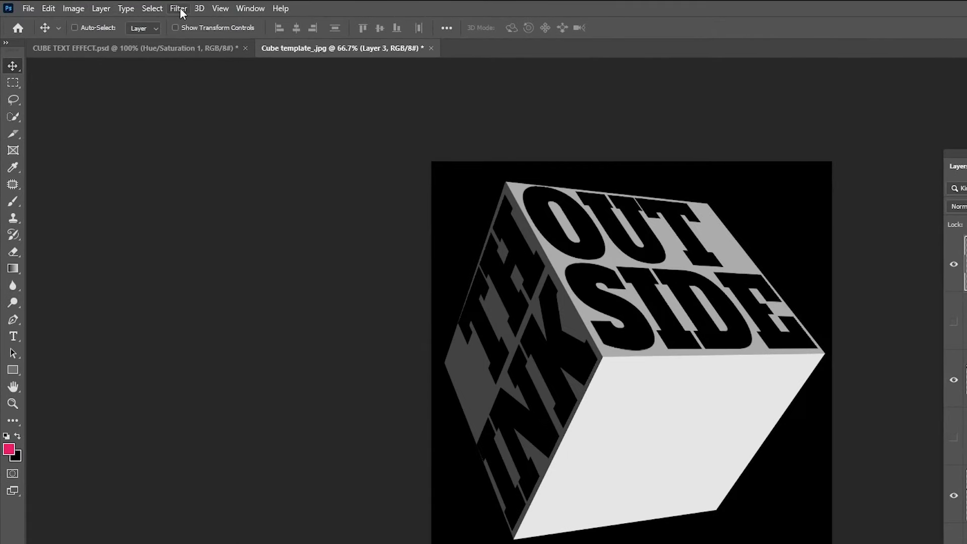
pyautogui.click(179, 9)
# Paste THE BOX in Vanishing Point and stretch it across the cube's front face.
pyautogui.click(227, 144)
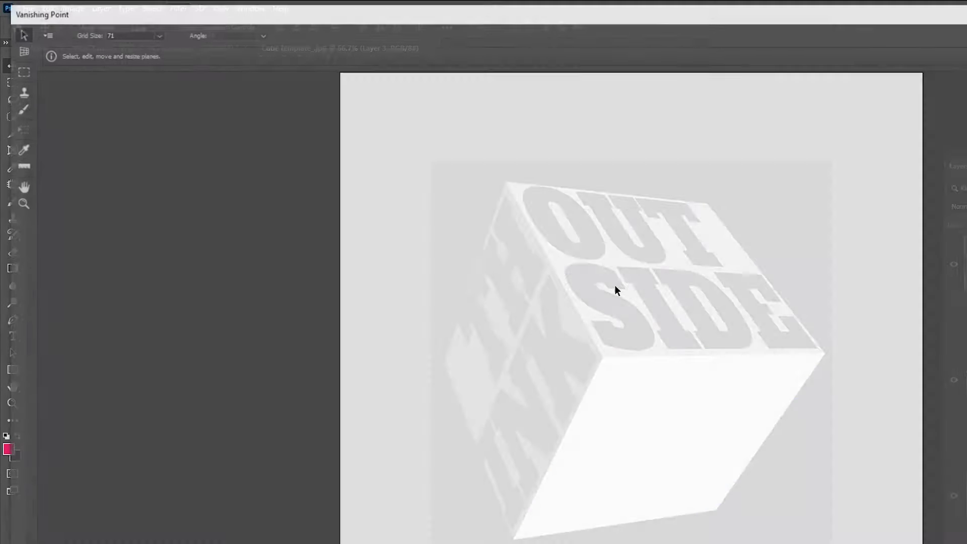
pyautogui.hotkey('ctrl', 'v')
pyautogui.moveTo(558, 279)
pyautogui.mouseDown()
pyautogui.moveTo(513, 269)
pyautogui.moveTo(580, 389)
pyautogui.mouseUp()
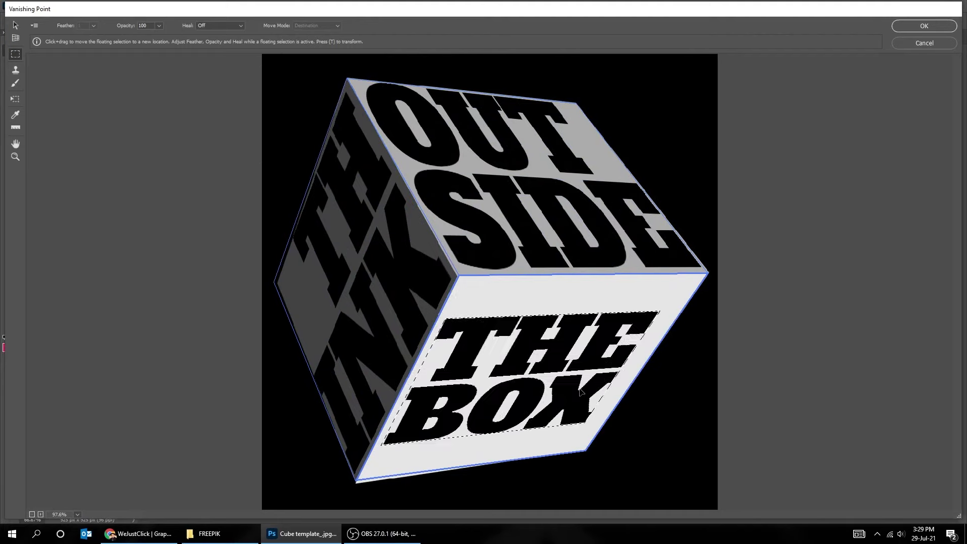
pyautogui.click(16, 99)
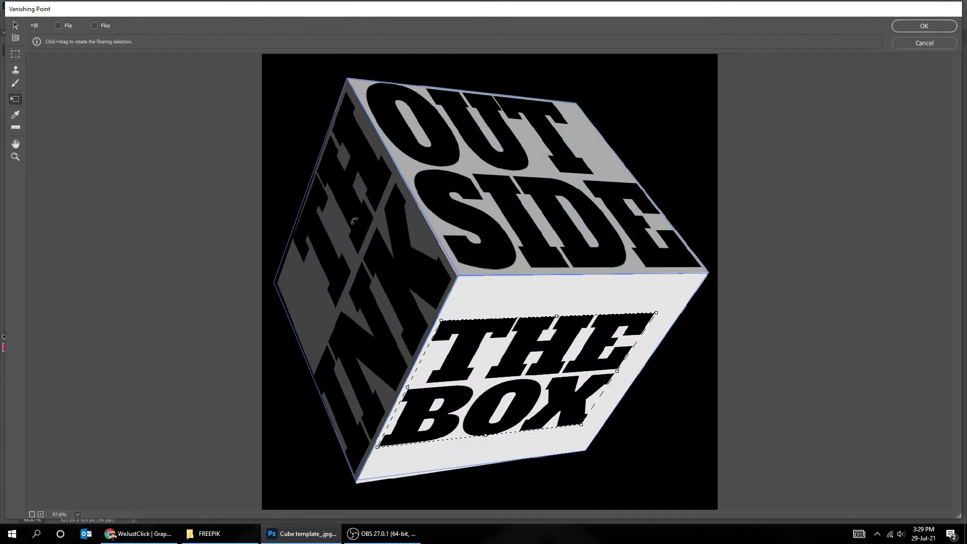
pyautogui.moveTo(655, 313); pyautogui.dragTo(686, 300)
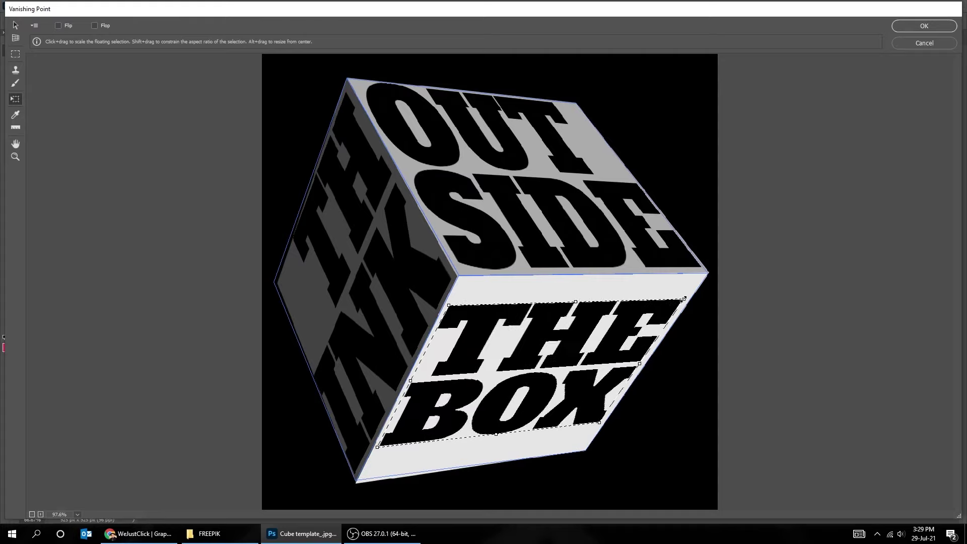
pyautogui.moveTo(497, 437); pyautogui.dragTo(499, 461)
pyautogui.moveTo(578, 301); pyautogui.dragTo(590, 278)
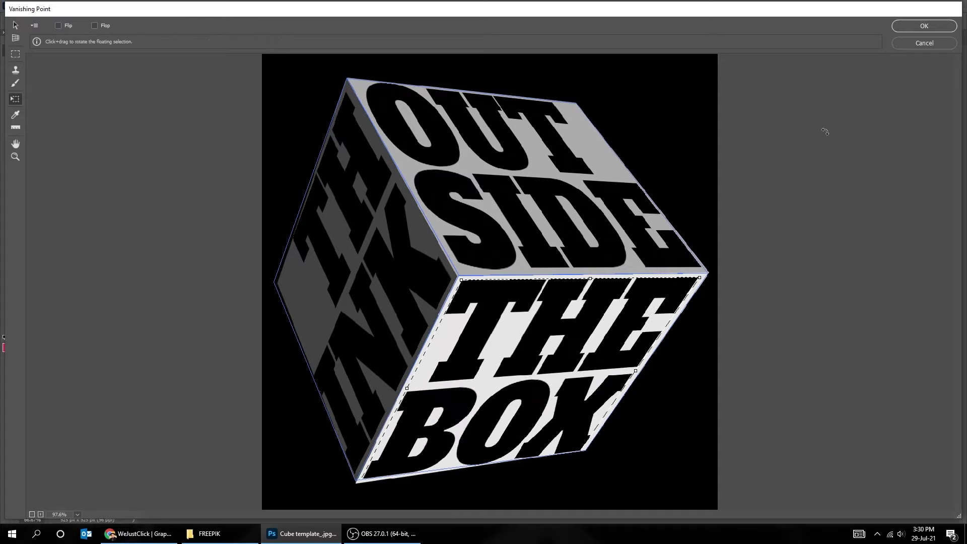
pyautogui.click(924, 26)
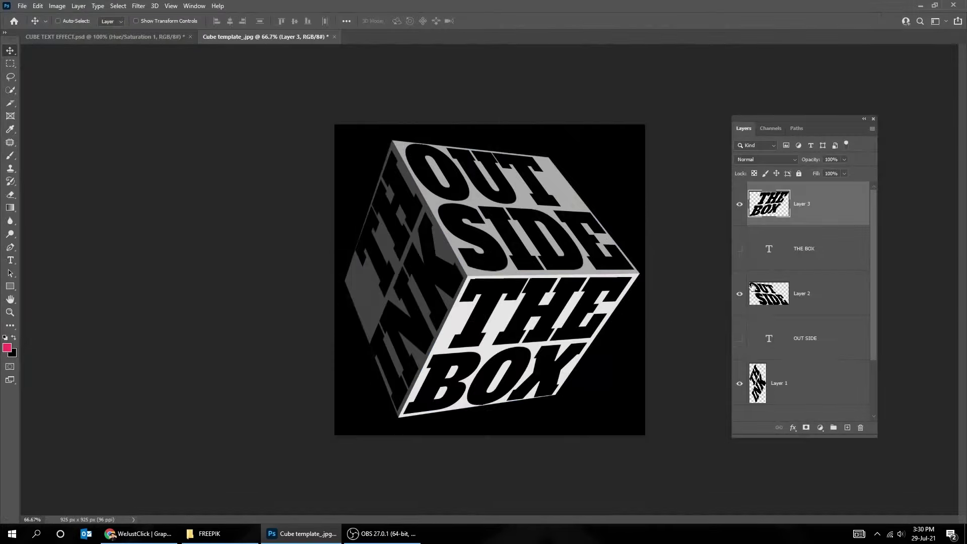
# Move lettering Layers 1–3 to the top of the stack, then reselect Layer 3.
pyautogui.click(817, 387)
pyautogui.keyDown('ctrl'); pyautogui.click(833, 302); pyautogui.keyUp('ctrl')
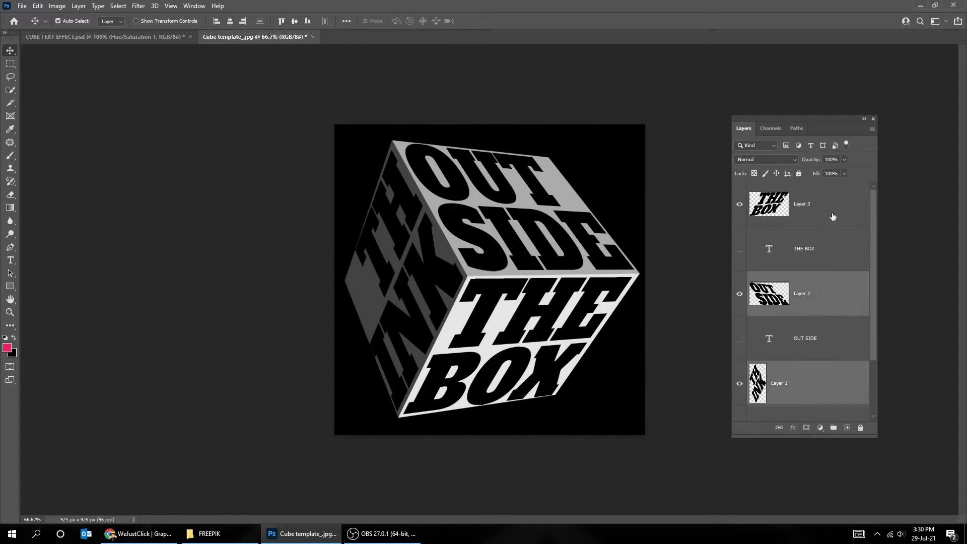
pyautogui.keyDown('ctrl'); pyautogui.click(832, 215); pyautogui.keyUp('ctrl')
pyautogui.hotkey('ctrl', 'shift', ']')
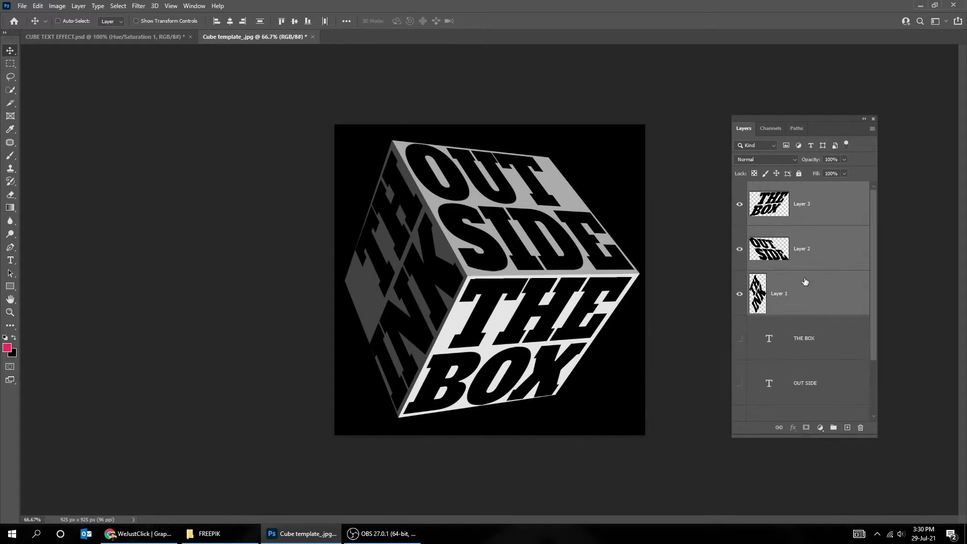
pyautogui.moveTo(805, 121); pyautogui.dragTo(762, 90)
pyautogui.moveTo(830, 403); pyautogui.dragTo(816, 325)
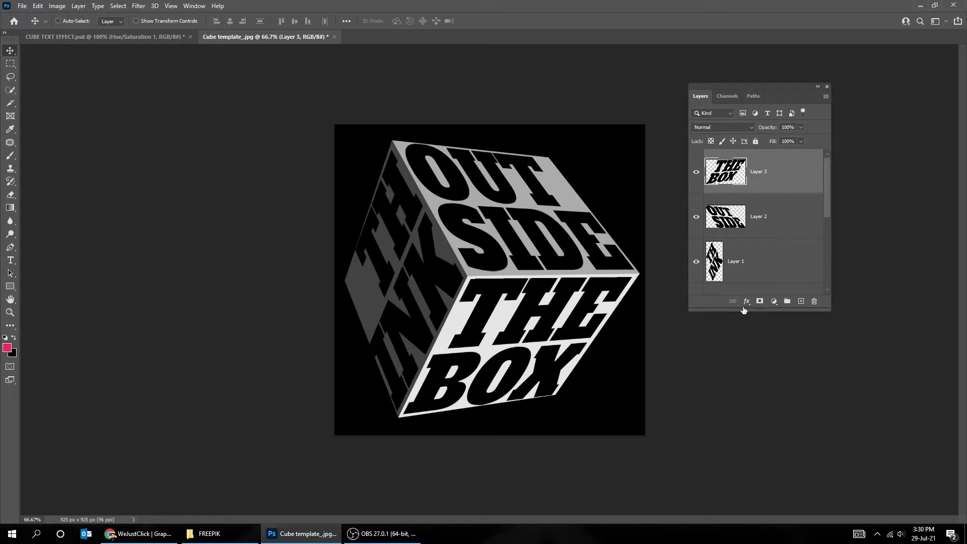
pyautogui.click(749, 395)
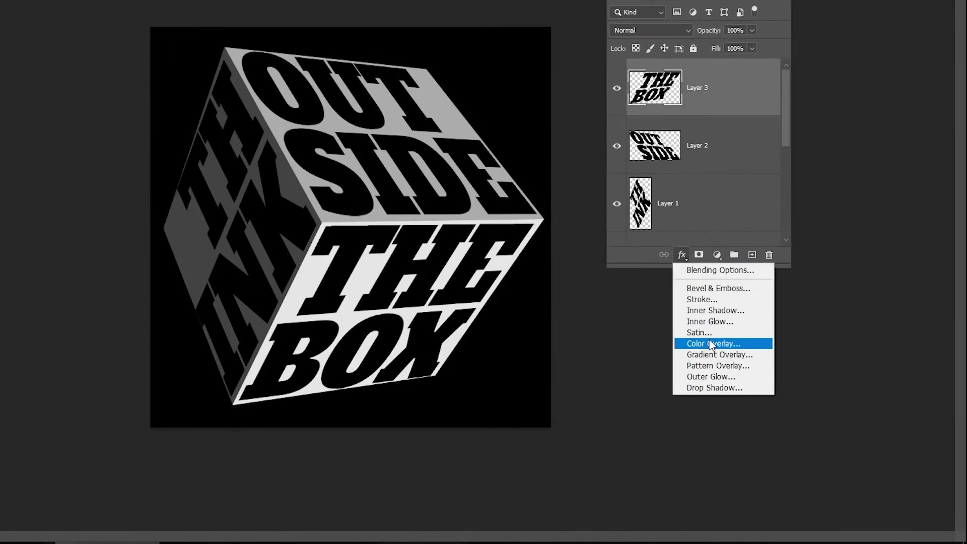
# Add a bright green #84ff00 Color Overlay to Layer 3's THE BOX lettering.
pyautogui.click(712, 343)
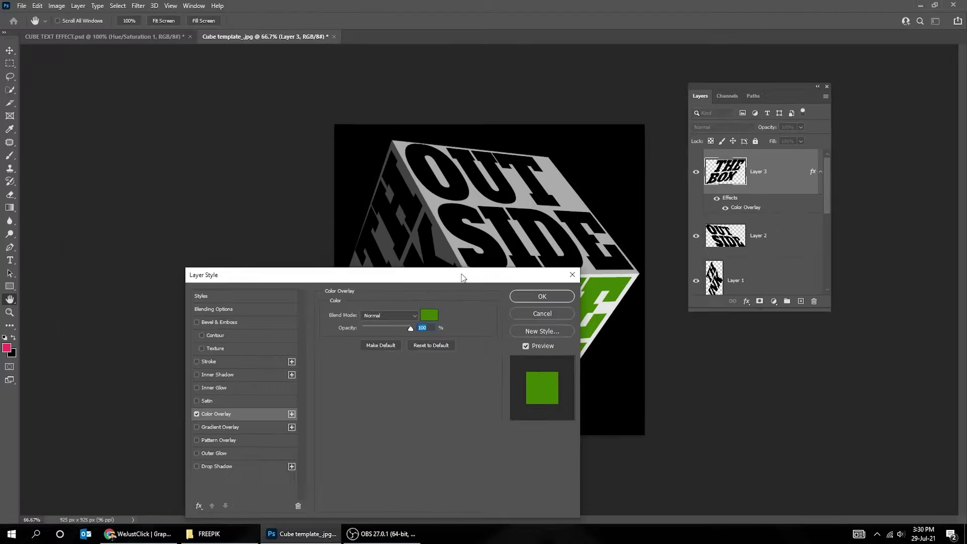
pyautogui.moveTo(461, 274); pyautogui.dragTo(373, 158)
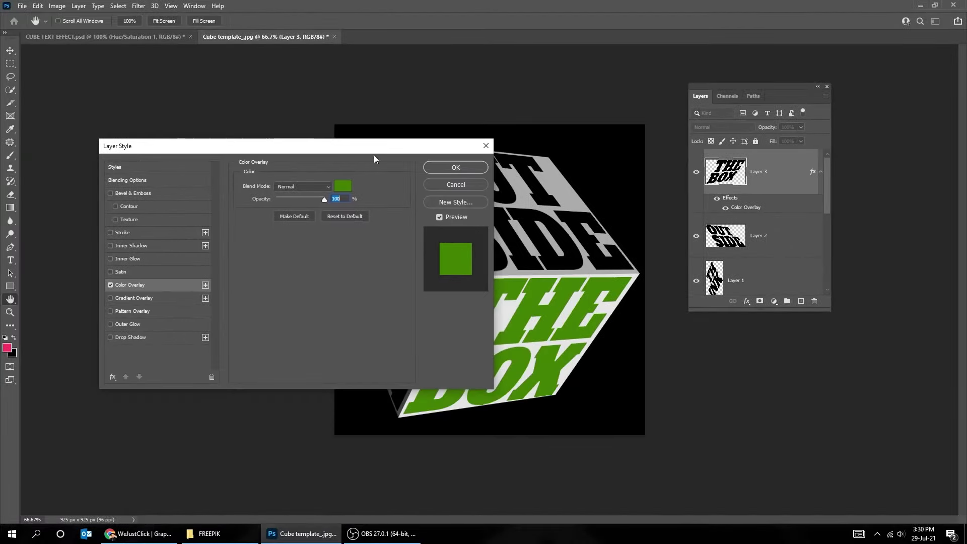
pyautogui.click(342, 187)
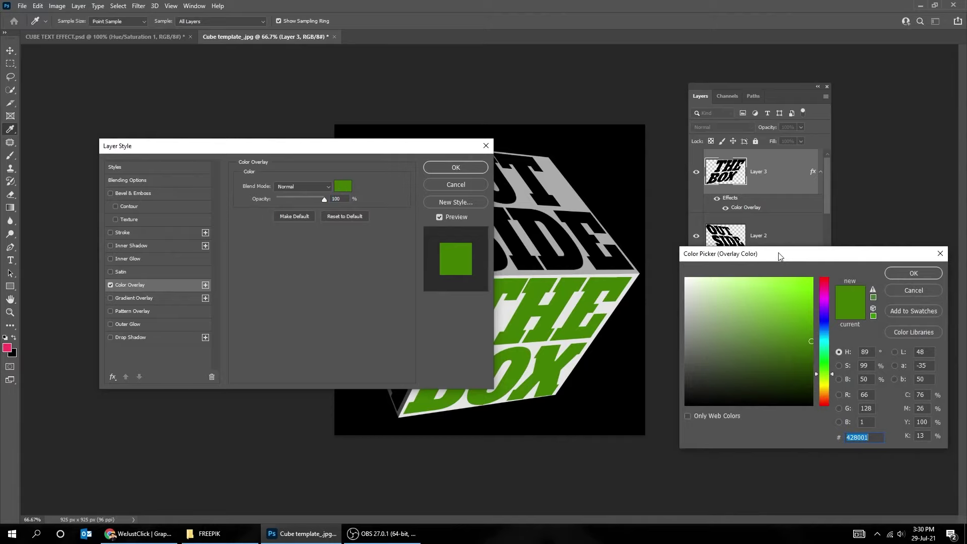
pyautogui.moveTo(780, 256); pyautogui.dragTo(643, 208)
pyautogui.click(677, 224)
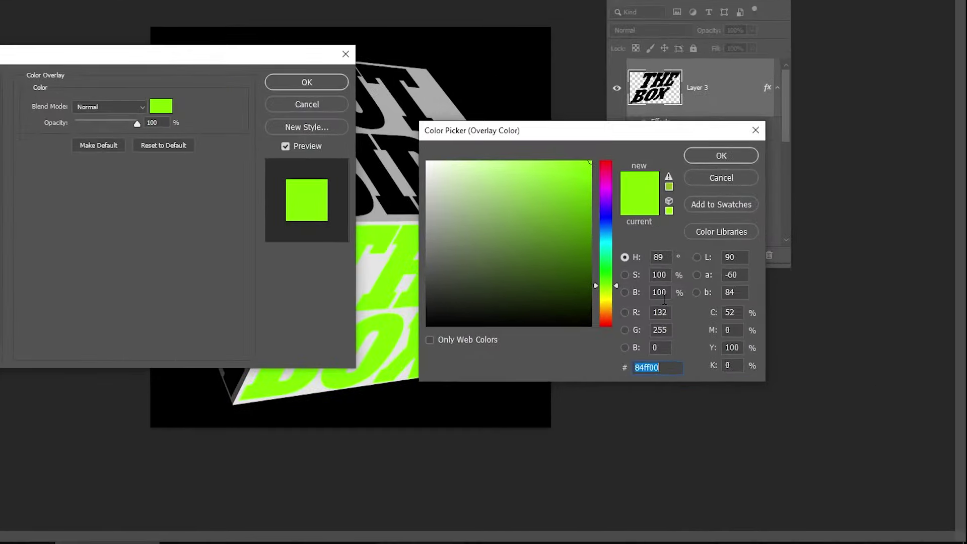
# Apply THE BOX's bright green overlay and paste its layer style onto Layer 2 (OUT SIDE).
pyautogui.click(721, 156)
pyautogui.click(307, 82)
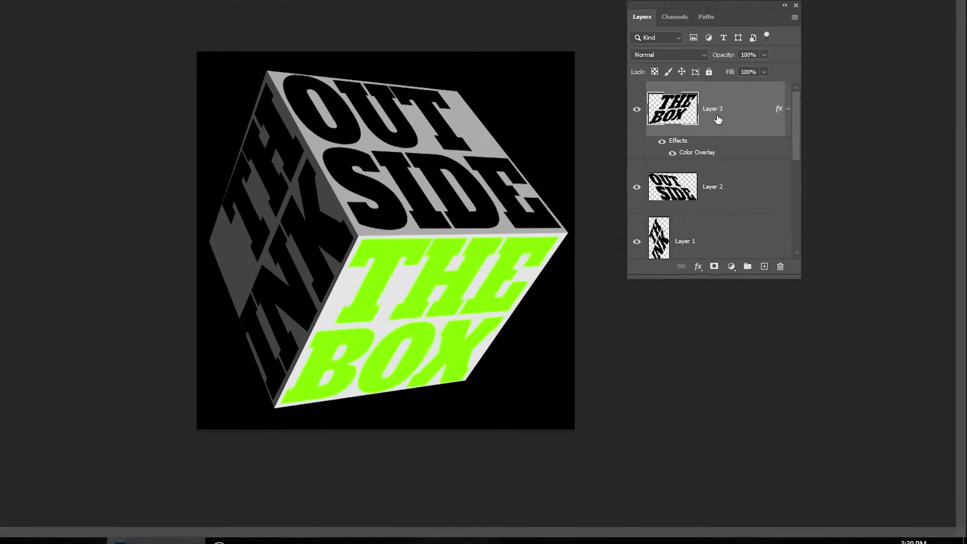
pyautogui.rightClick(779, 209)
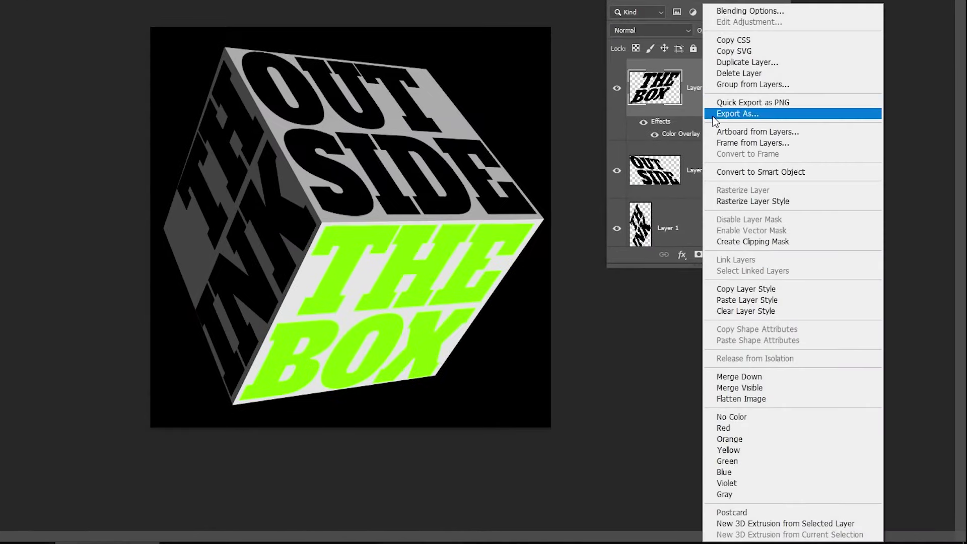
pyautogui.click(746, 289)
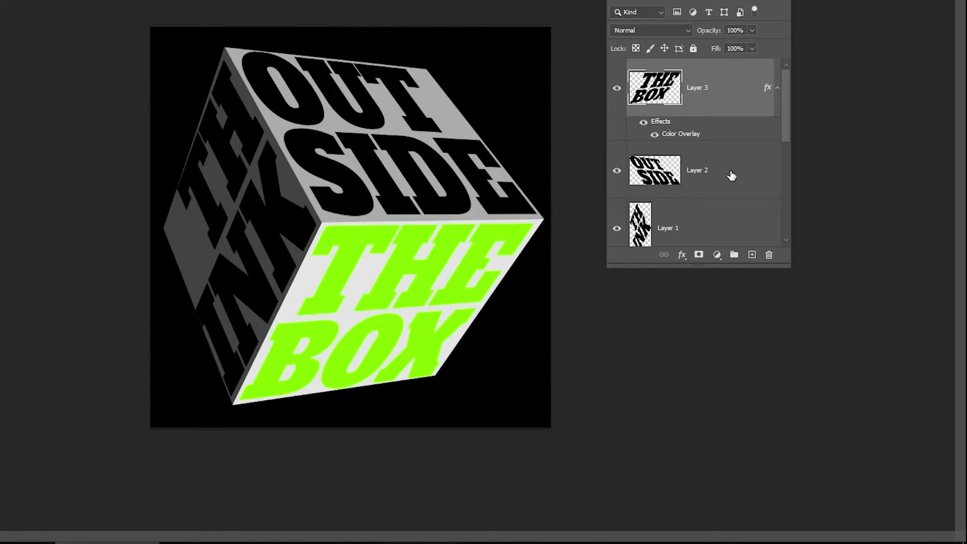
pyautogui.click(786, 239)
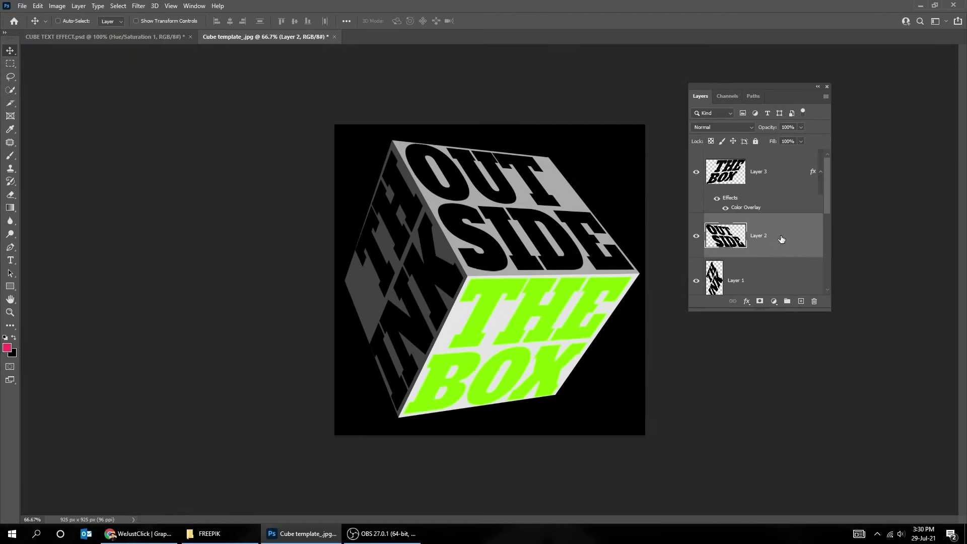
pyautogui.rightClick(781, 239)
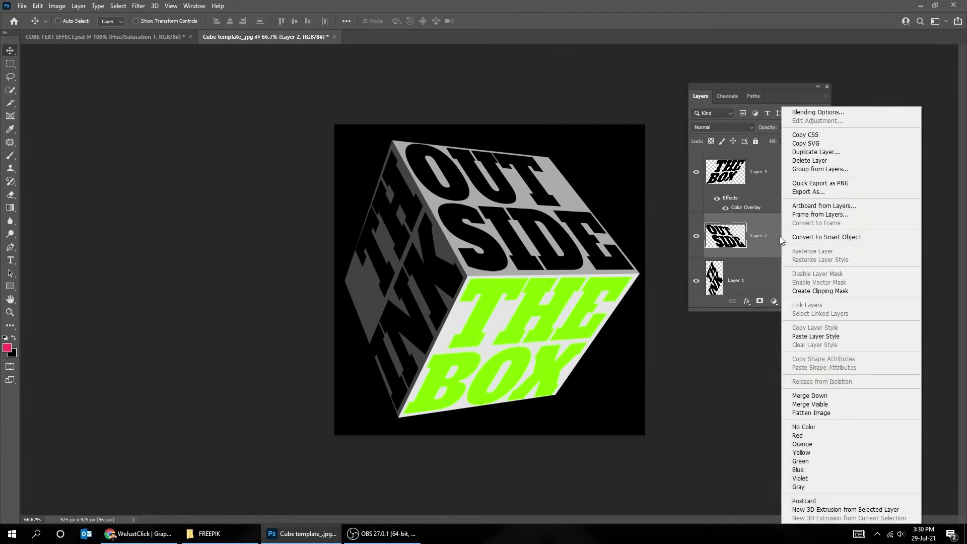
pyautogui.click(816, 336)
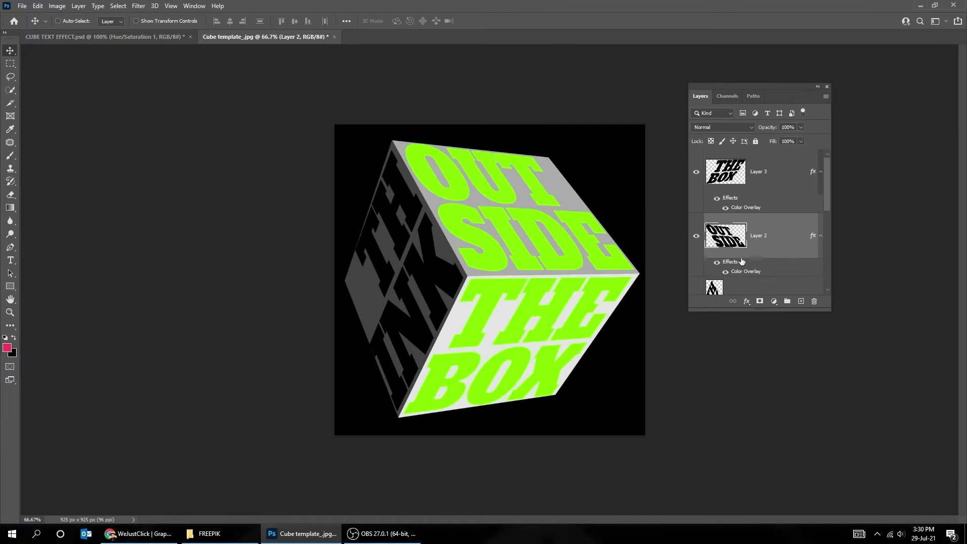
# Darken the OUT SIDE colour overlay by setting B to 75.
pyautogui.doubleClick(736, 272)
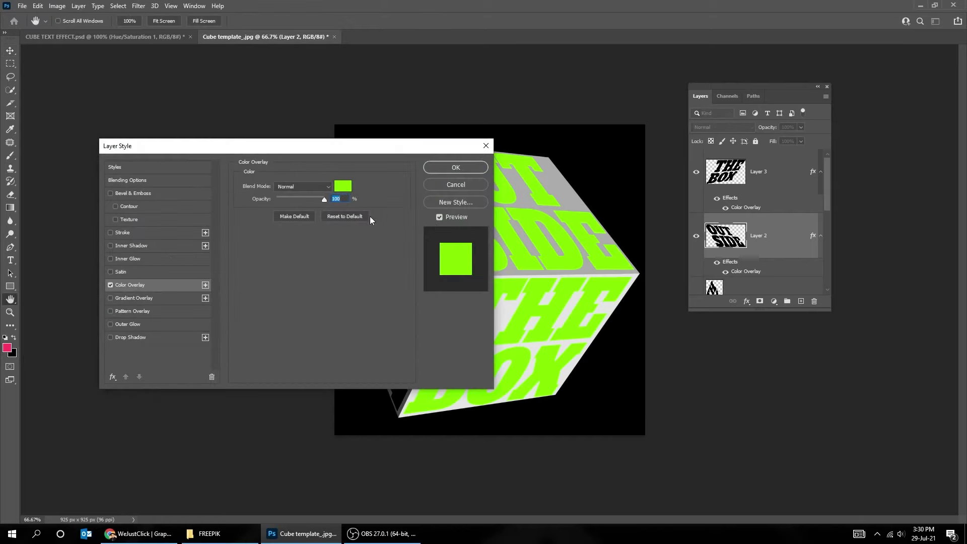
pyautogui.click(344, 188)
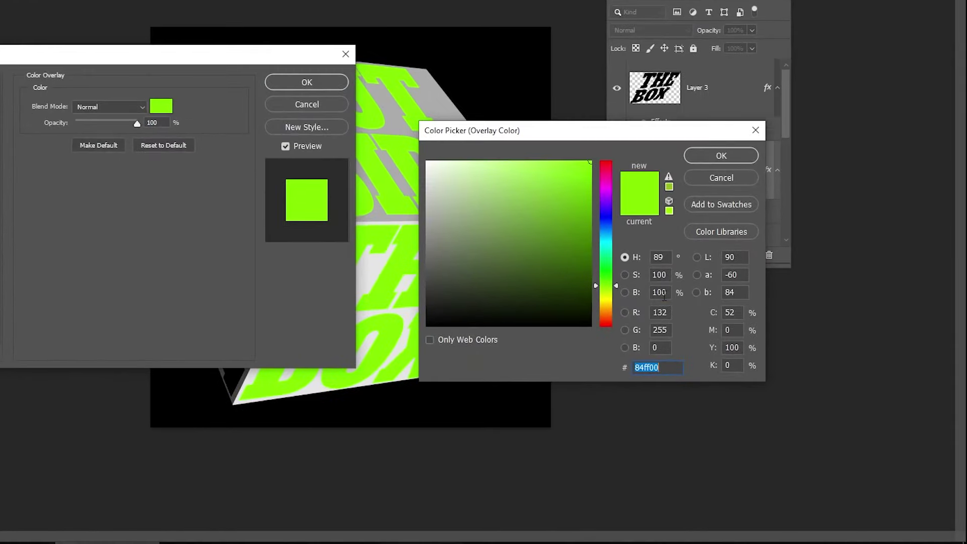
pyautogui.write('75')
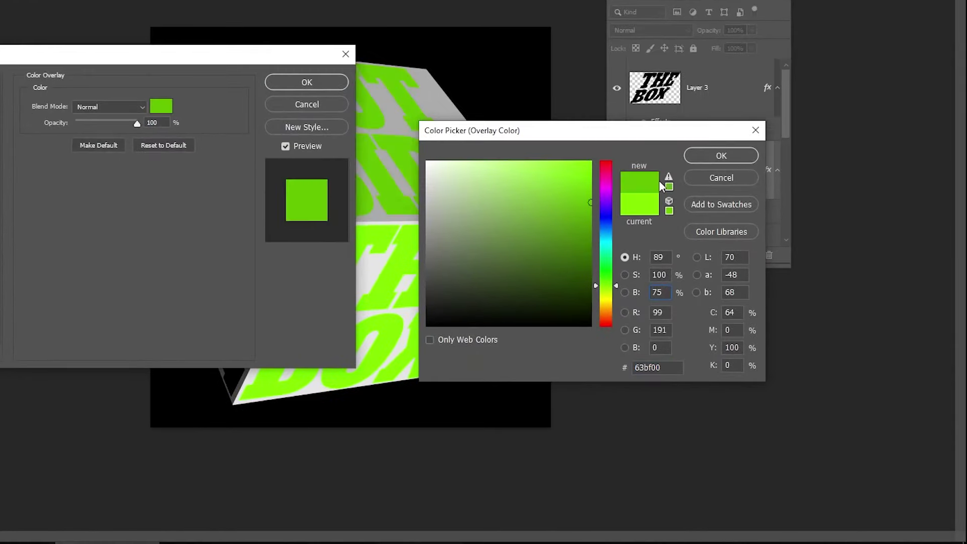
pyautogui.click(721, 156)
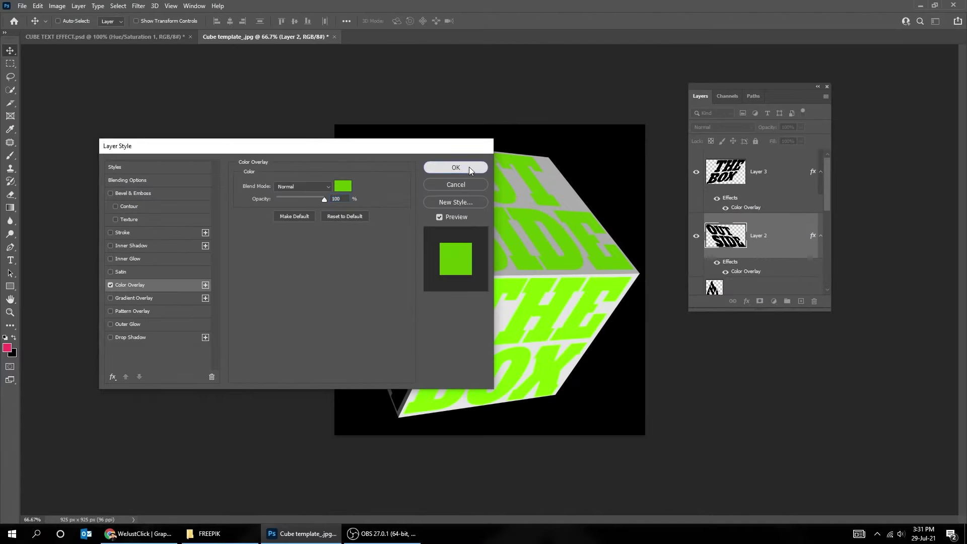
pyautogui.click(469, 167)
pyautogui.scroll(-2, 760, 239)
pyautogui.click(755, 185)
# Paste the green layer style onto Layer 1 (TH INK) and darken its overlay to B 50.
pyautogui.rightClick(755, 178)
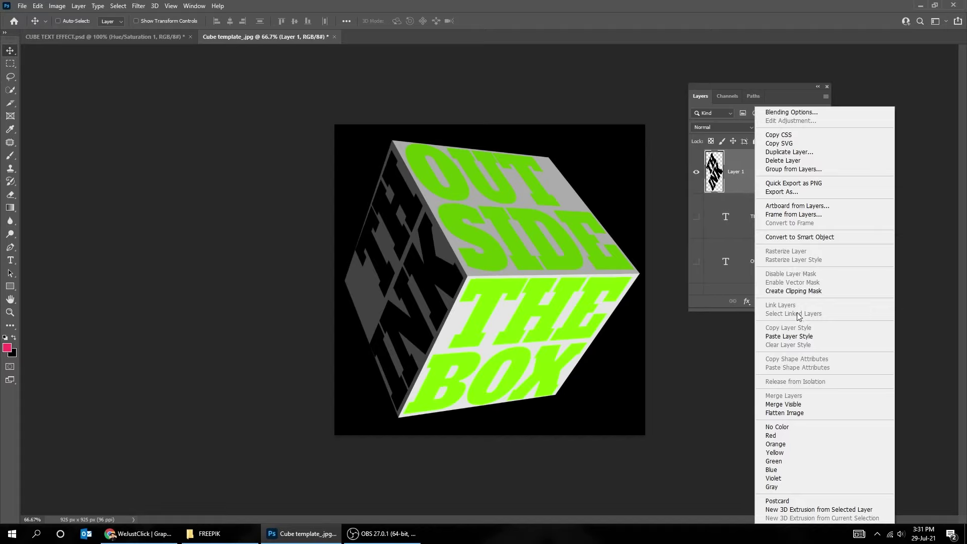
pyautogui.click(797, 336)
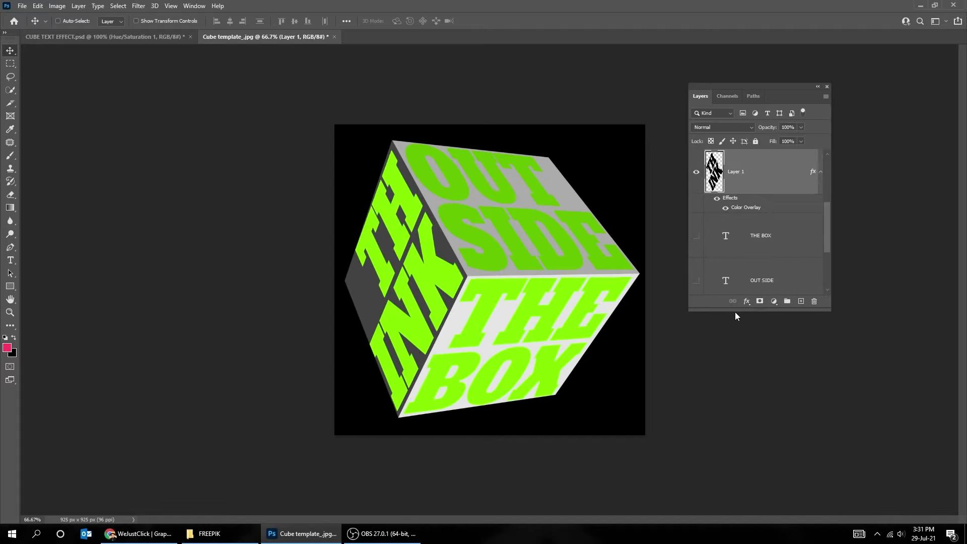
pyautogui.doubleClick(749, 209)
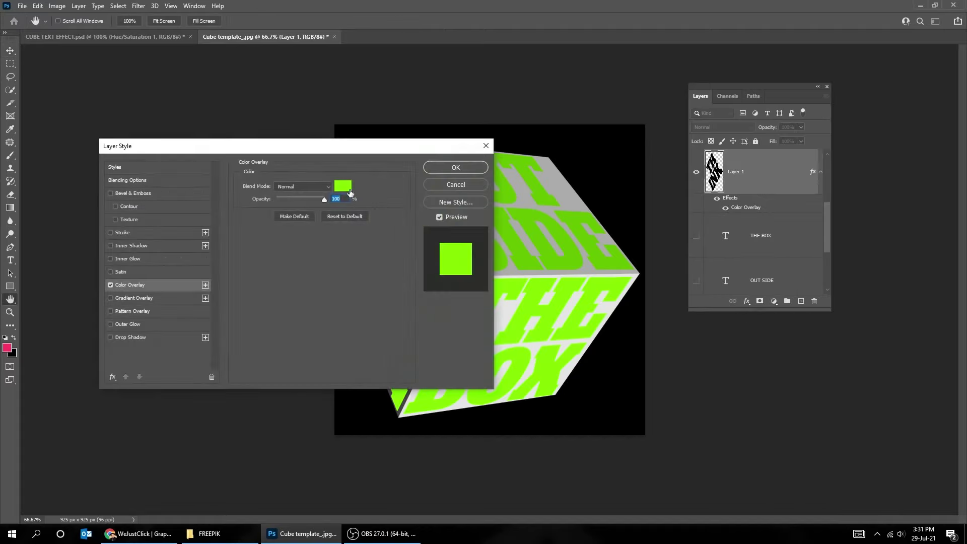
pyautogui.click(344, 187)
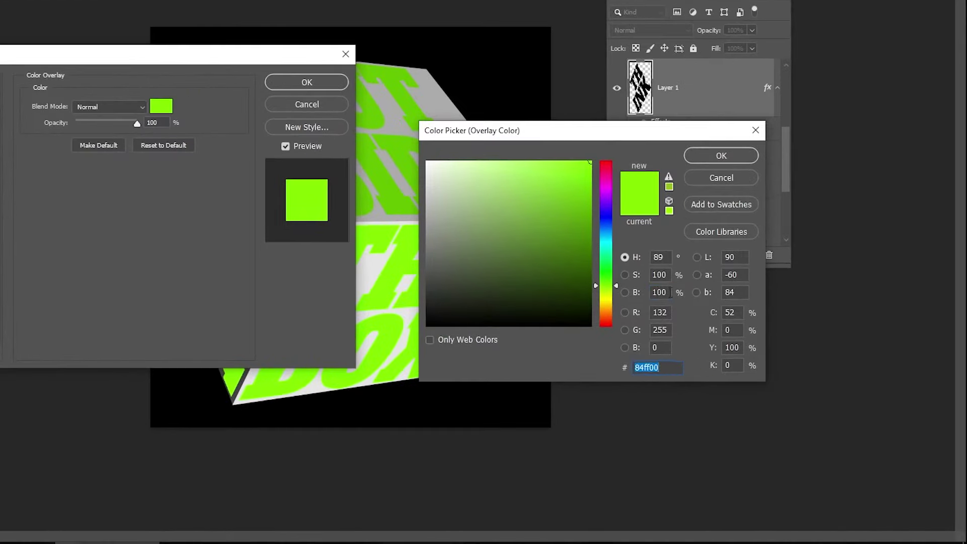
pyautogui.click(665, 292)
pyautogui.write('50')
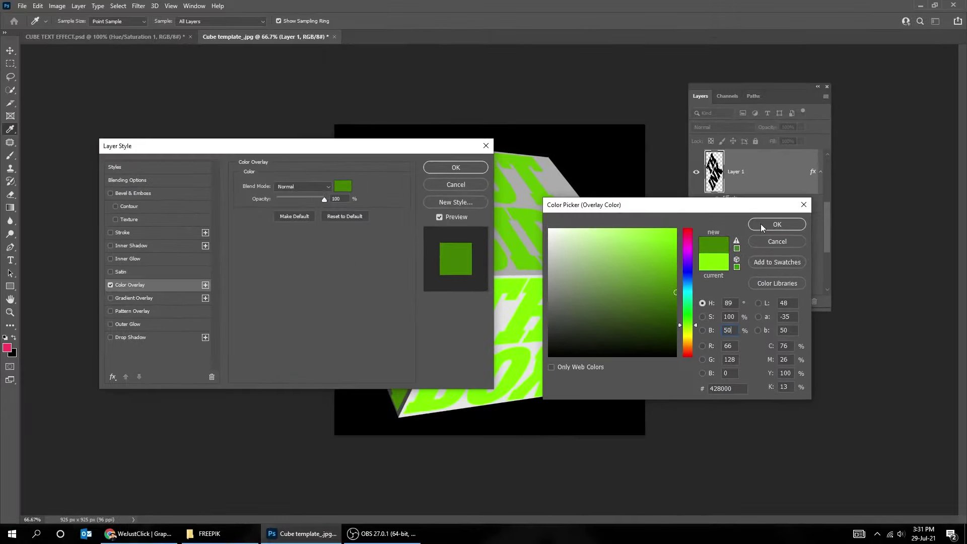
pyautogui.click(763, 221)
pyautogui.click(461, 164)
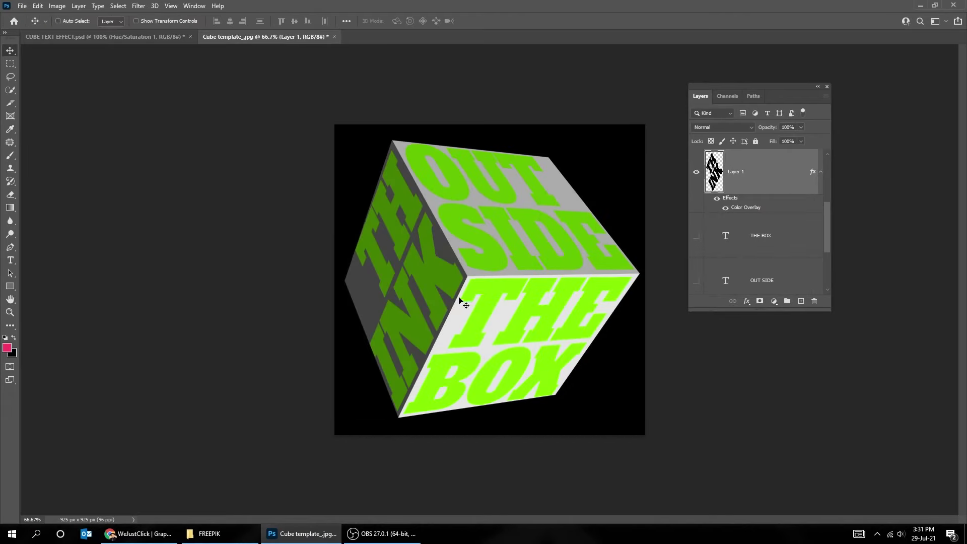
pyautogui.scroll(-2, 733, 267)
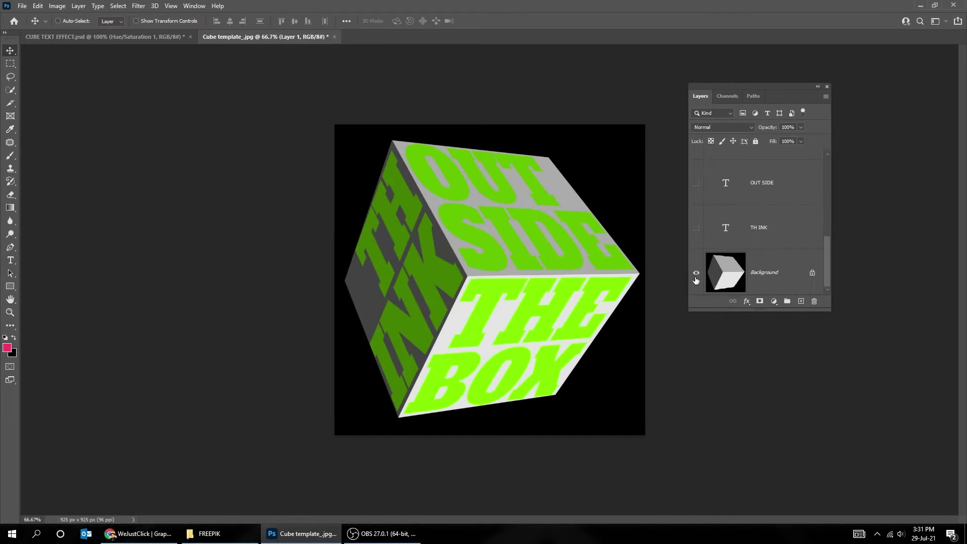
# Add a black Solid Color fill layer above the Background.
pyautogui.click(768, 281)
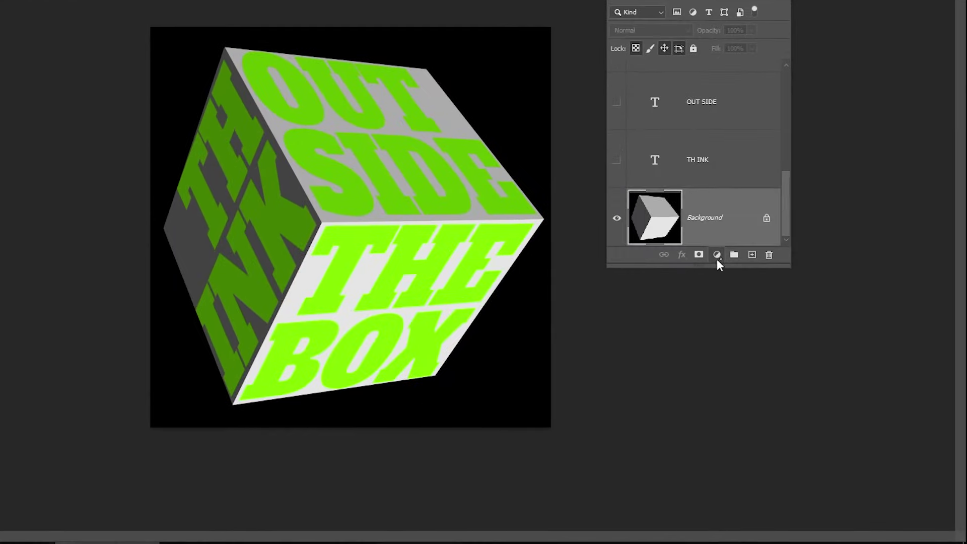
pyautogui.click(717, 255)
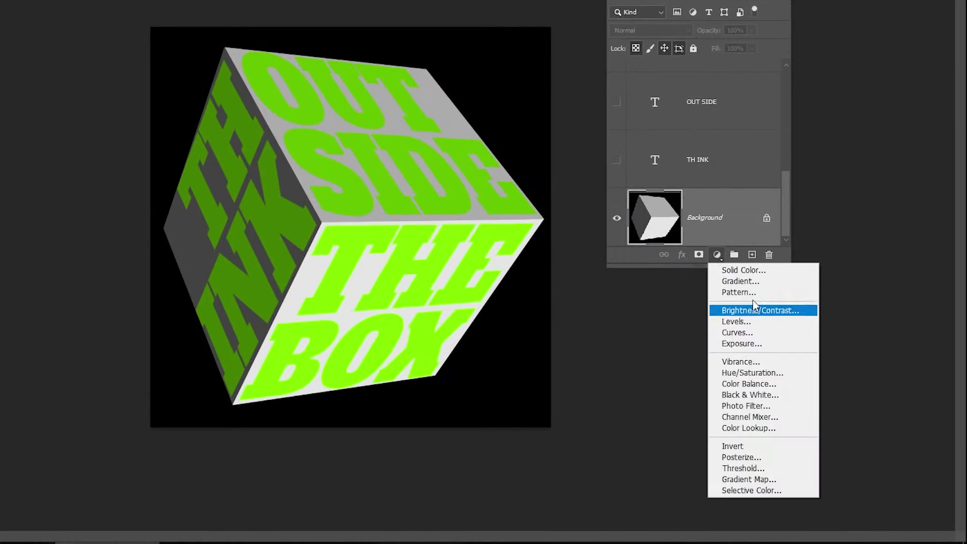
pyautogui.click(744, 270)
pyautogui.moveTo(665, 250)
pyautogui.mouseDown()
pyautogui.moveTo(562, 334)
pyautogui.moveTo(549, 356)
pyautogui.mouseUp()
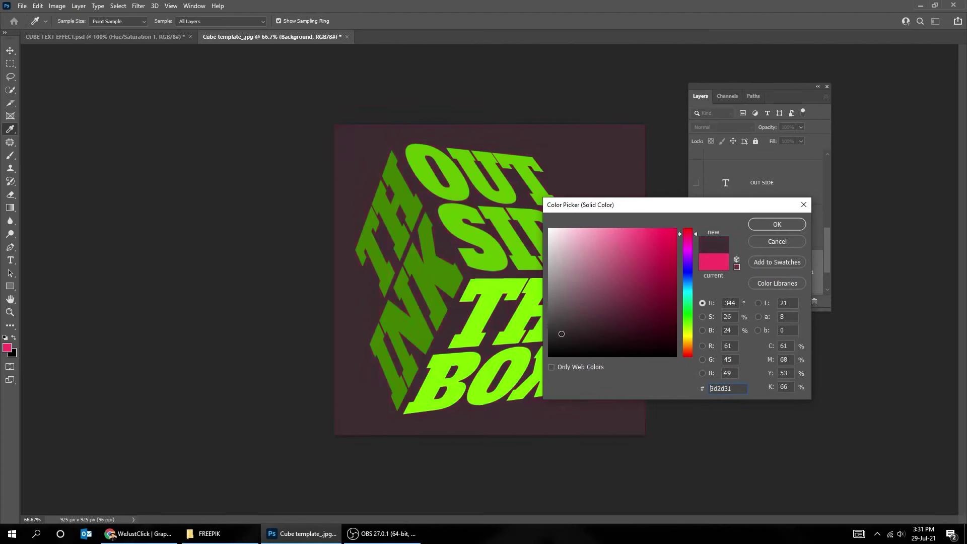
pyautogui.click(776, 224)
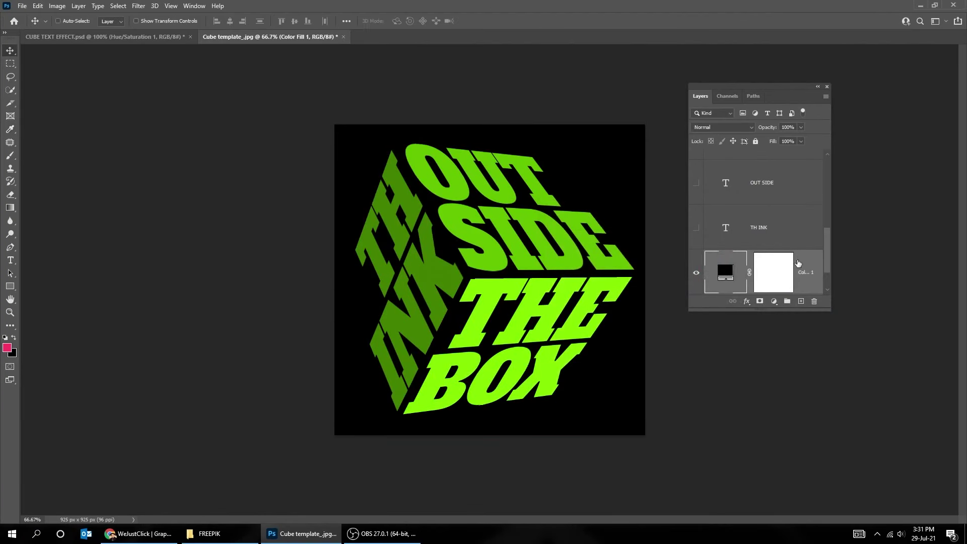
pyautogui.scroll(-2, 799, 269)
# Delete the Background layer and enlarge the Layers panel to show all layers.
pyautogui.click(795, 274)
pyautogui.moveTo(778, 274); pyautogui.dragTo(814, 301)
pyautogui.moveTo(834, 310); pyautogui.dragTo(838, 387)
pyautogui.click(769, 308)
# Delete the TH INK, OUT SIDE and THE BOX text layers.
pyautogui.keyDown('shift'); pyautogui.click(772, 269); pyautogui.keyUp('shift')
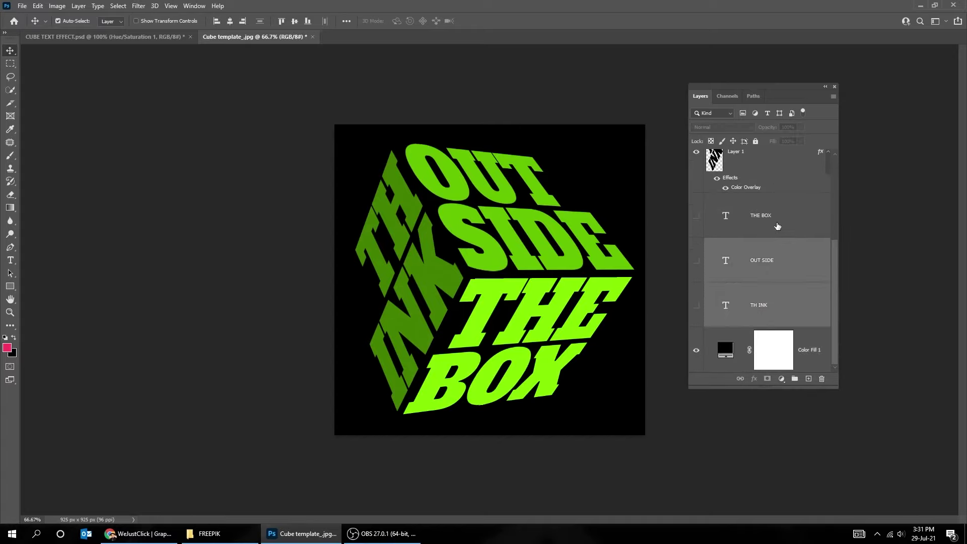
pyautogui.keyDown('shift'); pyautogui.click(777, 225); pyautogui.keyUp('shift')
pyautogui.click(822, 378)
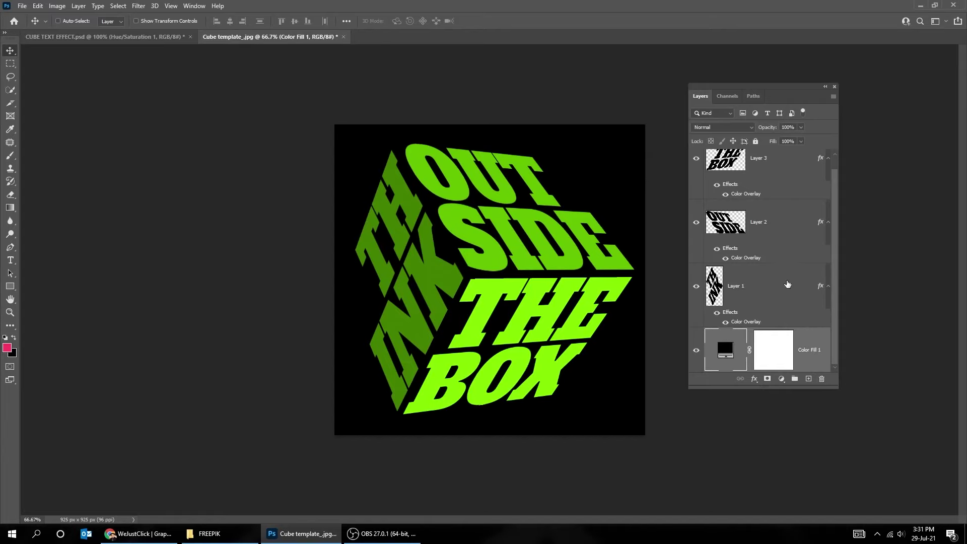
# Group Layers 1, 2 and 3 together with Ctrl+G.
pyautogui.click(777, 287)
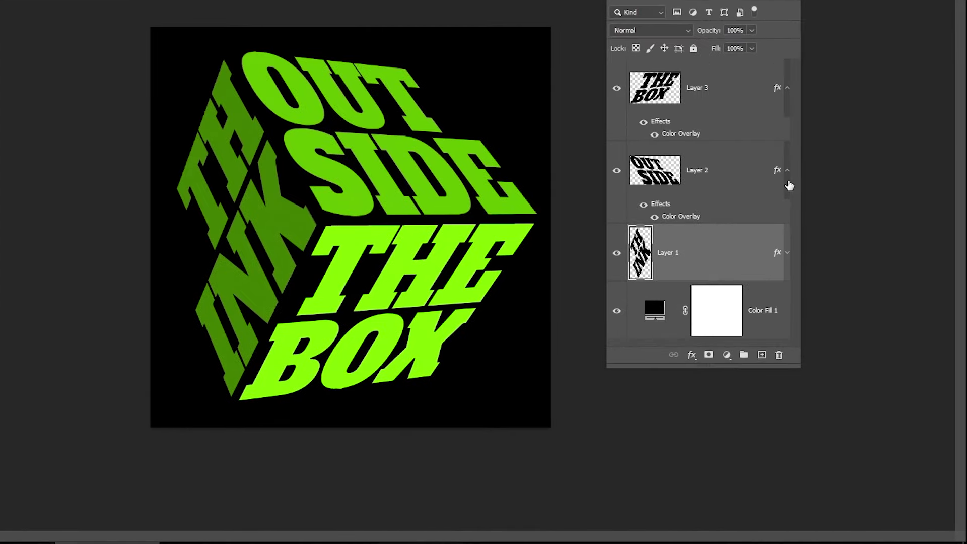
pyautogui.click(827, 286)
pyautogui.click(786, 88)
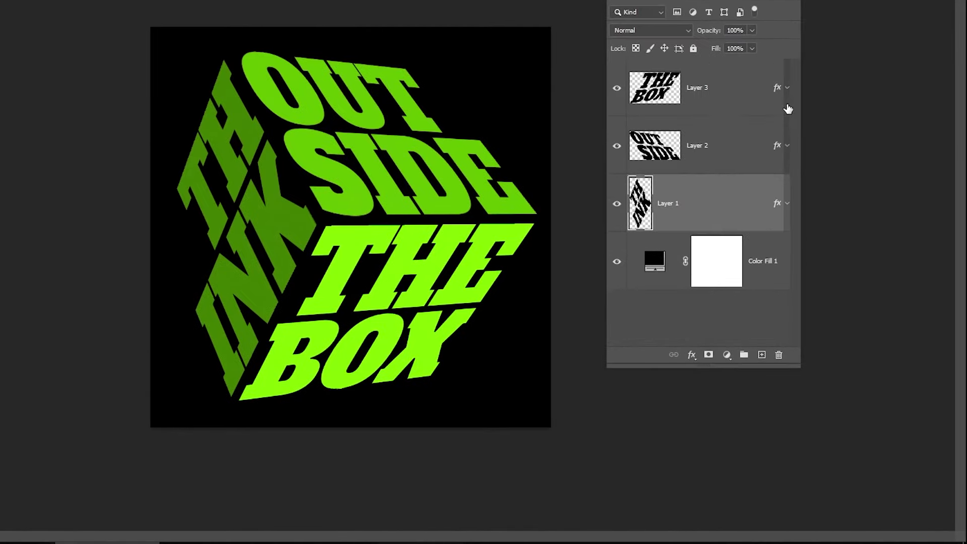
pyautogui.keyDown('shift'); pyautogui.click(702, 150); pyautogui.keyUp('shift')
pyautogui.keyDown('shift'); pyautogui.click(710, 91); pyautogui.keyUp('shift')
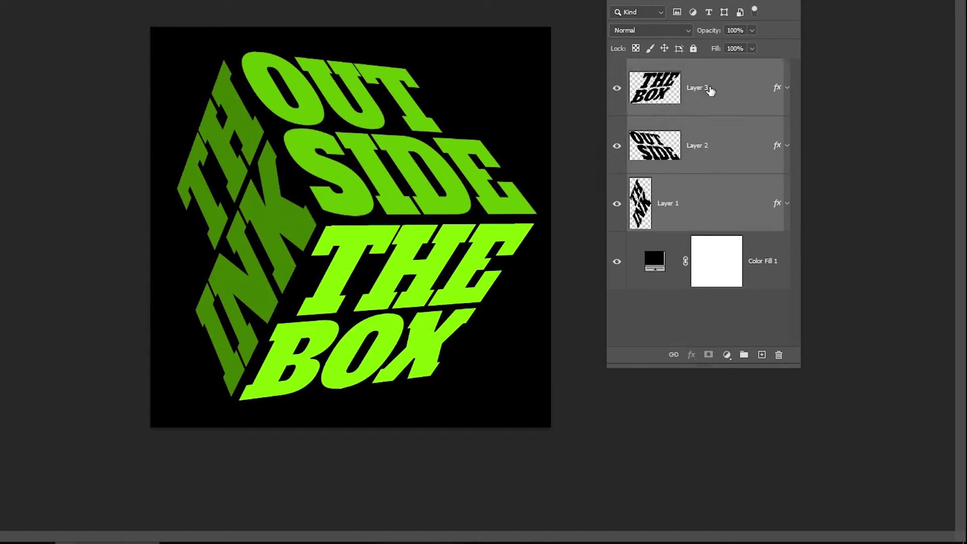
pyautogui.hotkey('ctrl', 'g')
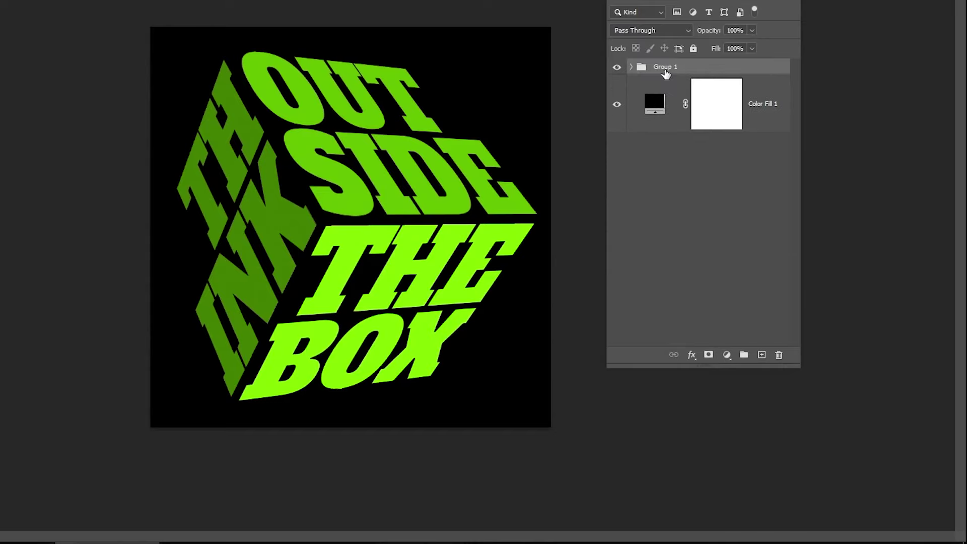
# Give the group a red label and rename it TEXT.
pyautogui.rightClick(665, 70)
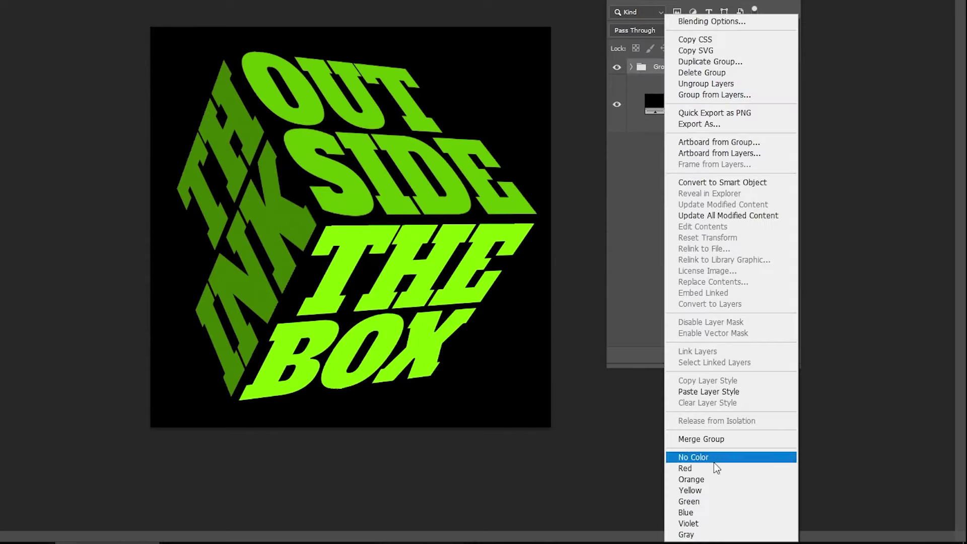
pyautogui.click(684, 467)
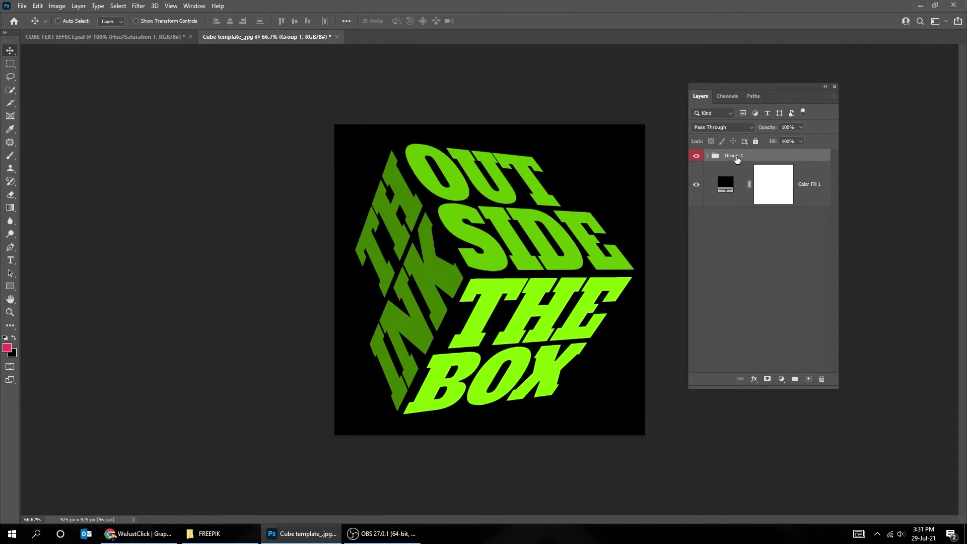
pyautogui.doubleClick(734, 155)
pyautogui.write('TEXT')
pyautogui.press('Return')
pyautogui.moveTo(550, 264); pyautogui.dragTo(552, 264)
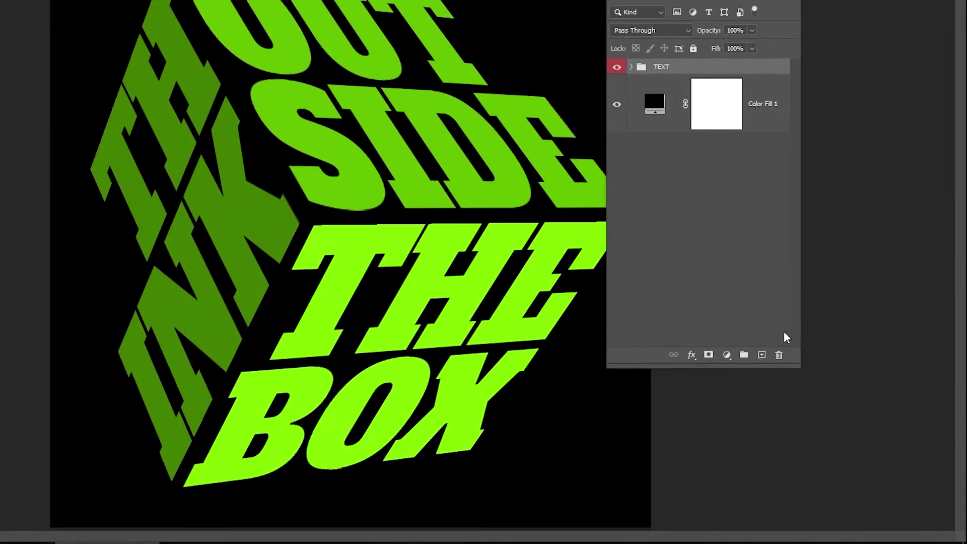
# Add a Hue/Saturation layer clipped to TEXT with Hue at about -33.
pyautogui.click(728, 355)
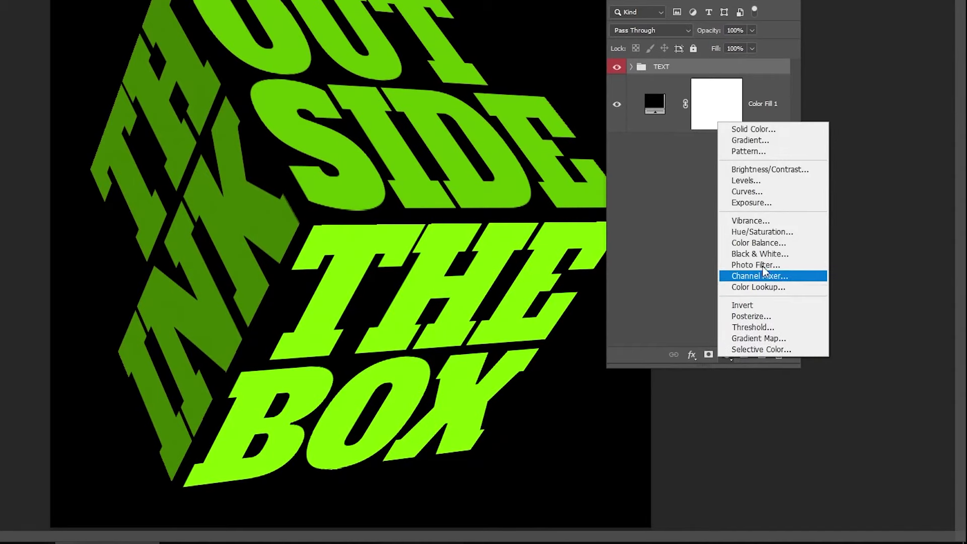
pyautogui.click(762, 231)
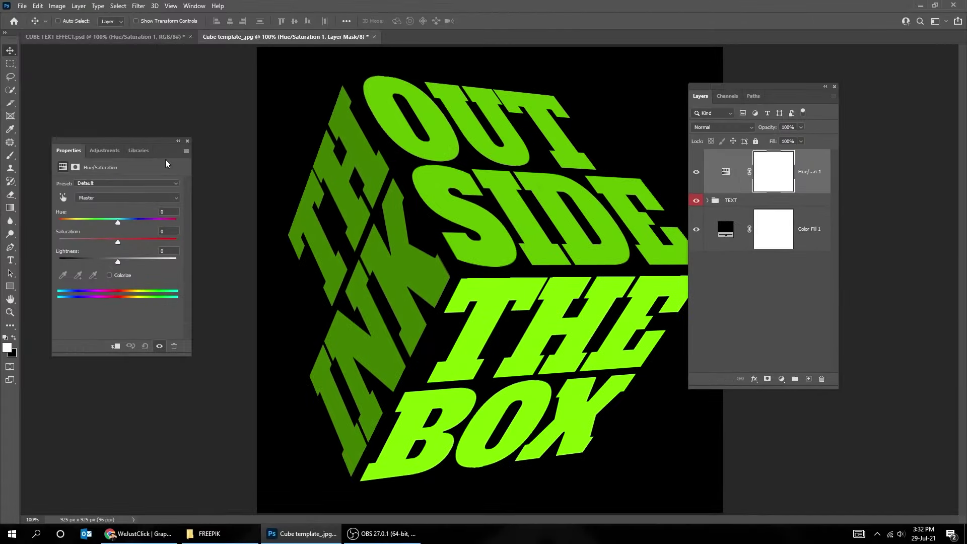
pyautogui.moveTo(152, 140); pyautogui.dragTo(181, 127)
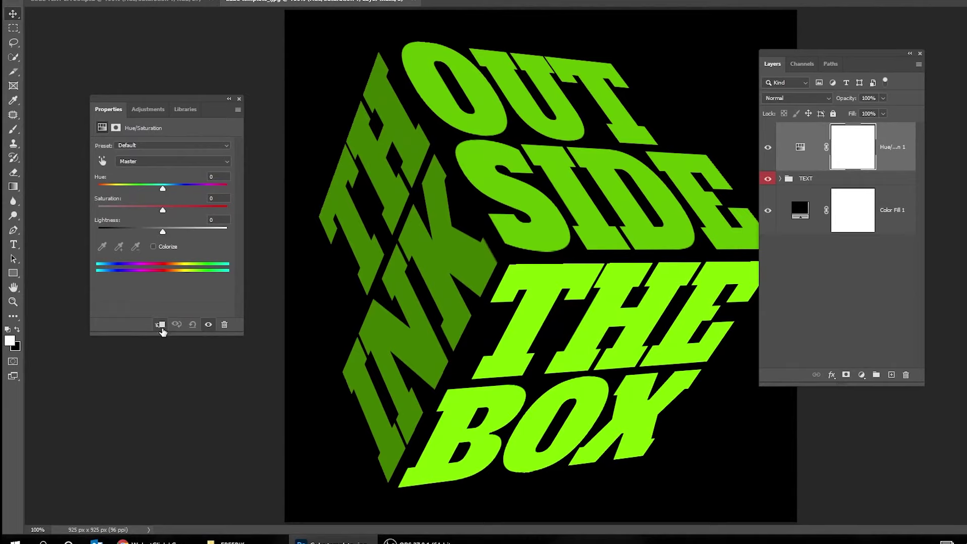
pyautogui.click(145, 333)
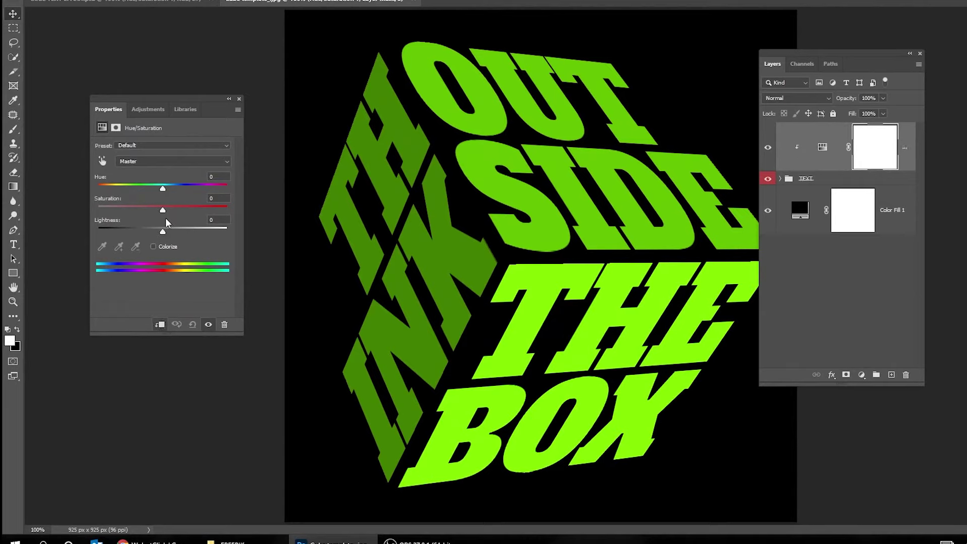
pyautogui.moveTo(163, 188)
pyautogui.mouseDown()
pyautogui.moveTo(105, 189)
pyautogui.moveTo(154, 189)
pyautogui.moveTo(113, 215)
pyautogui.moveTo(93, 208)
pyautogui.mouseUp()
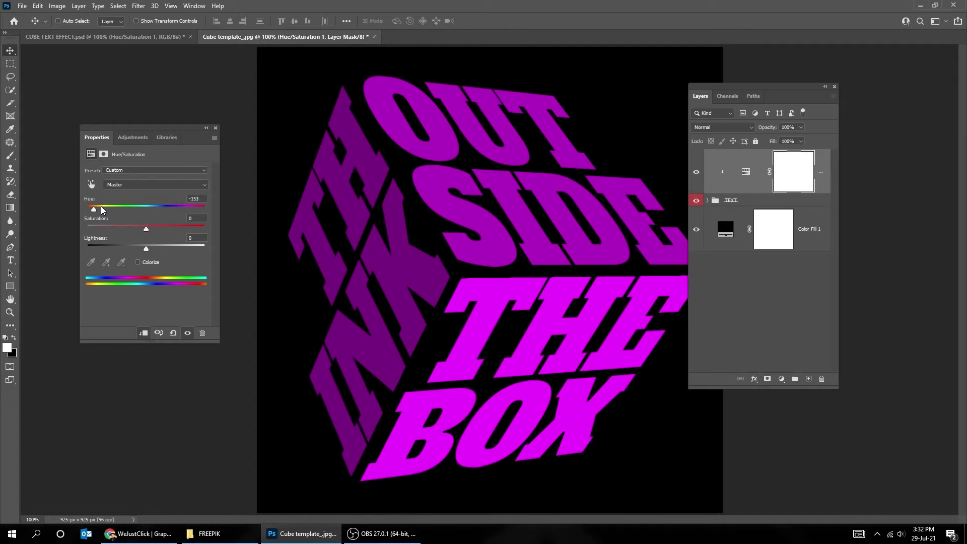
pyautogui.moveTo(93, 209); pyautogui.dragTo(128, 210)
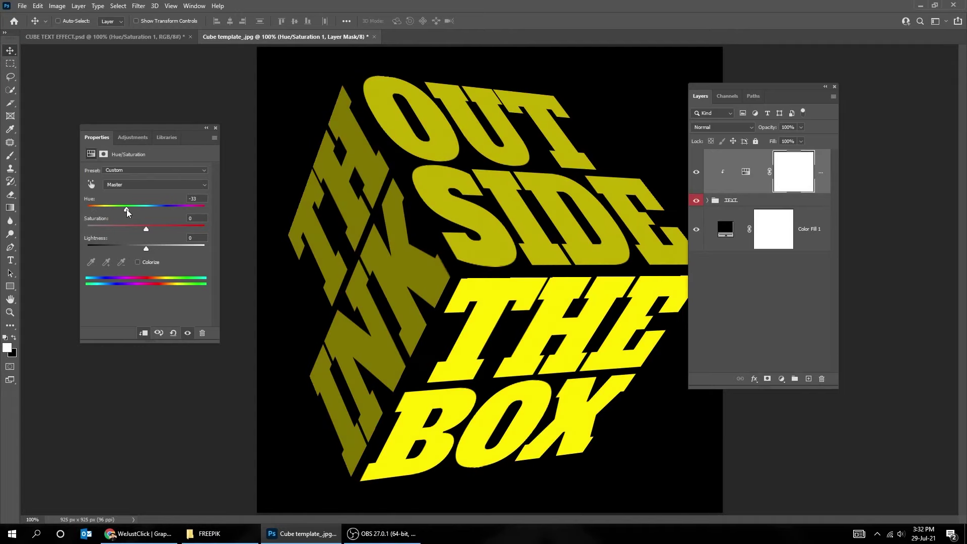
pyautogui.click(217, 129)
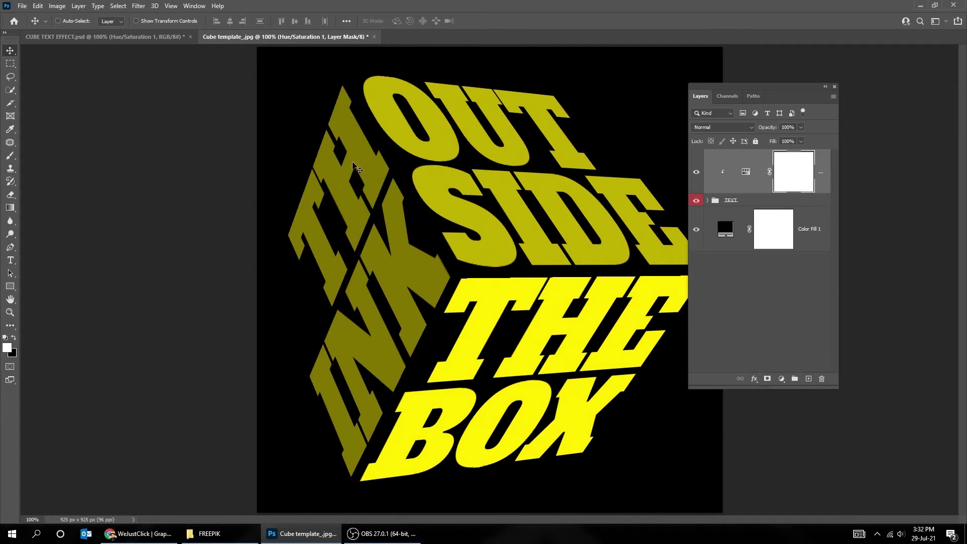